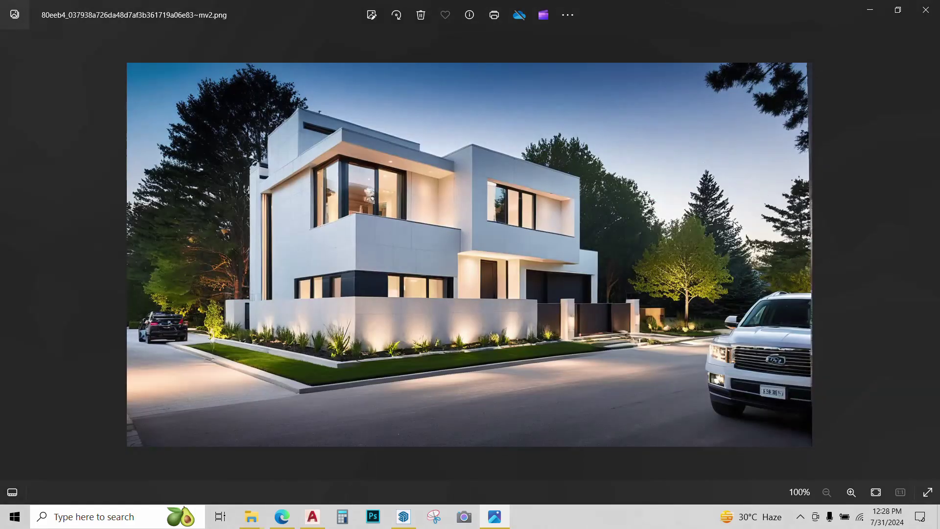
- Browse the saved house renders in Windows Photos, then bring up the ArchiVinci site in Edge
key(Right)
key(Right)
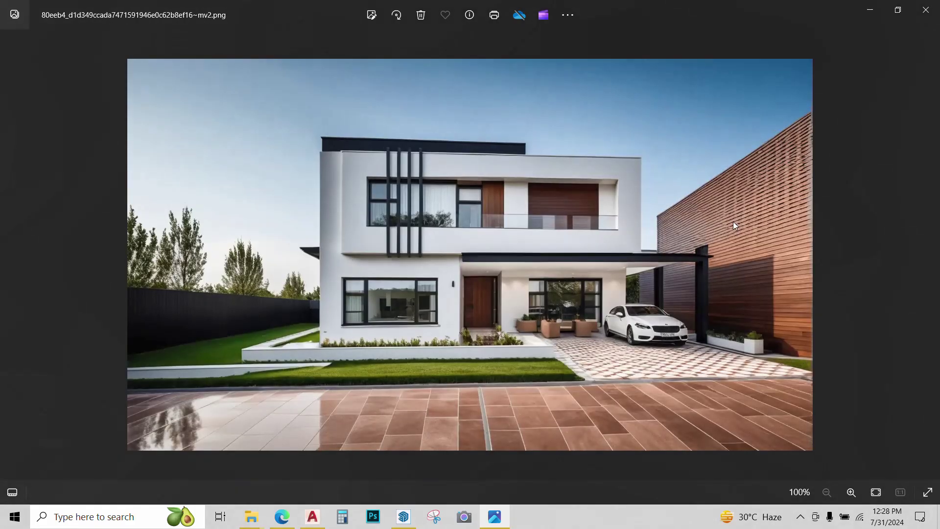
key(Right)
key(Right)
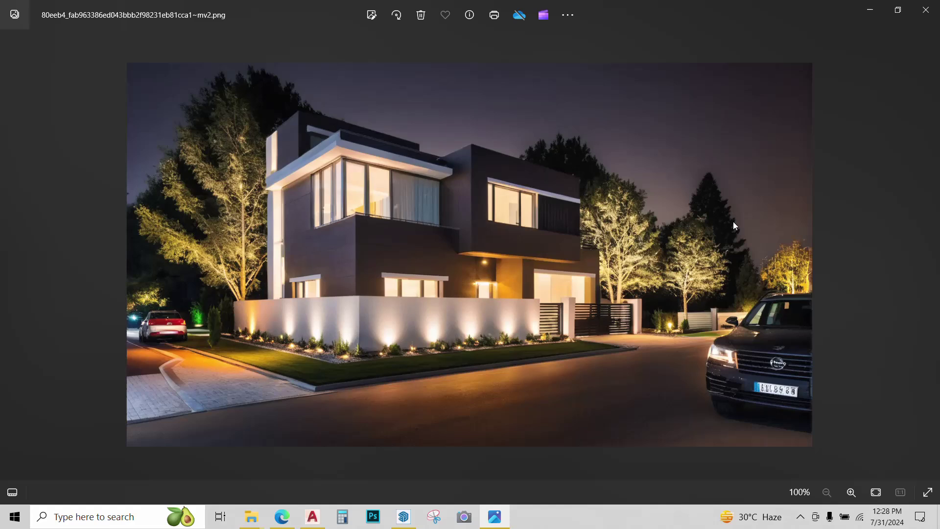
click(282, 517)
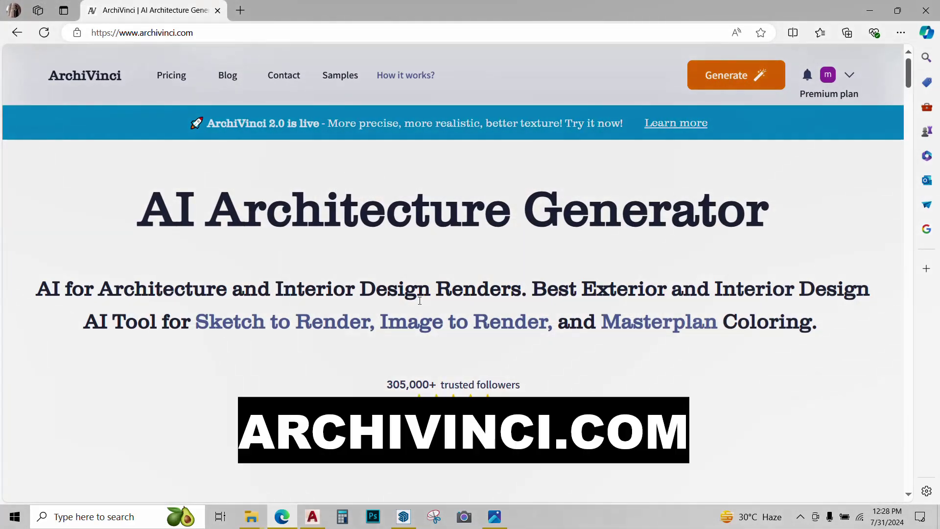
- Scroll through ArchiVinci's pricing plans
scroll(486, 294, down, 15)
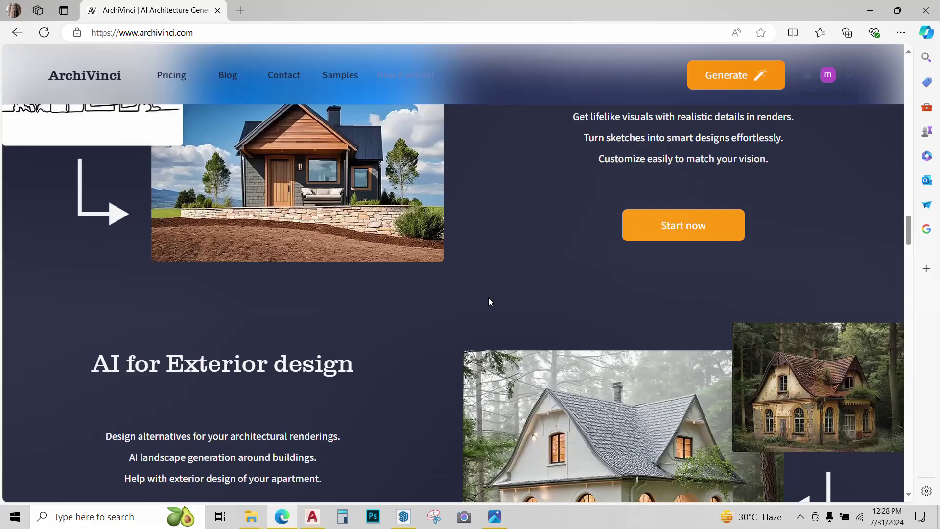
scroll(489, 299, down, 5)
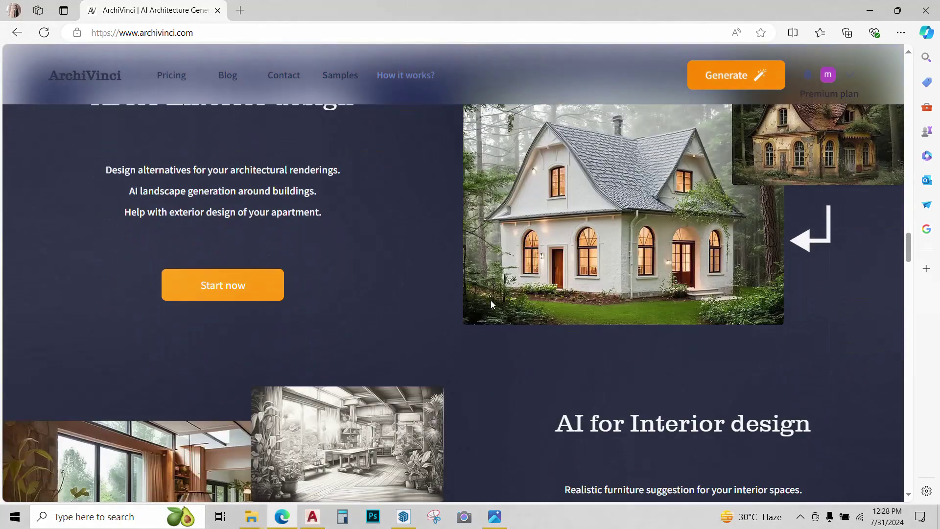
scroll(492, 306, down, 5)
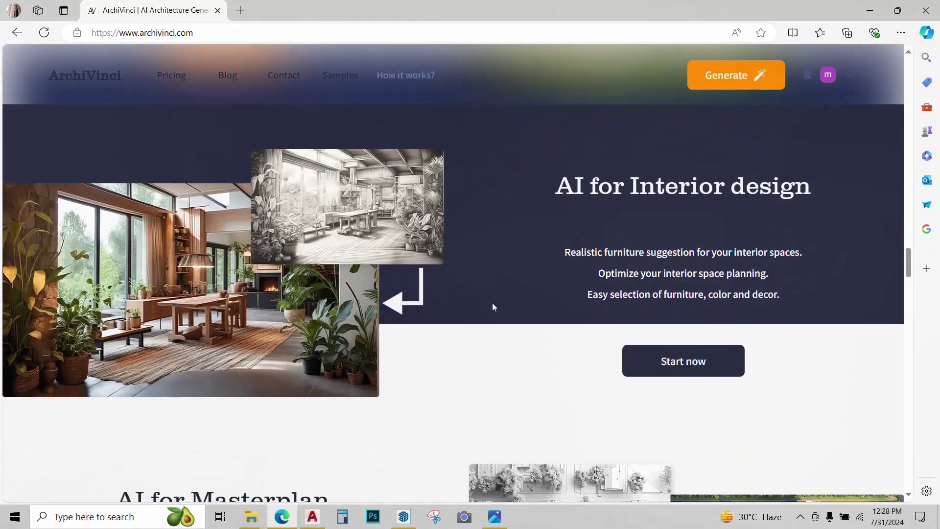
scroll(492, 307, down, 1)
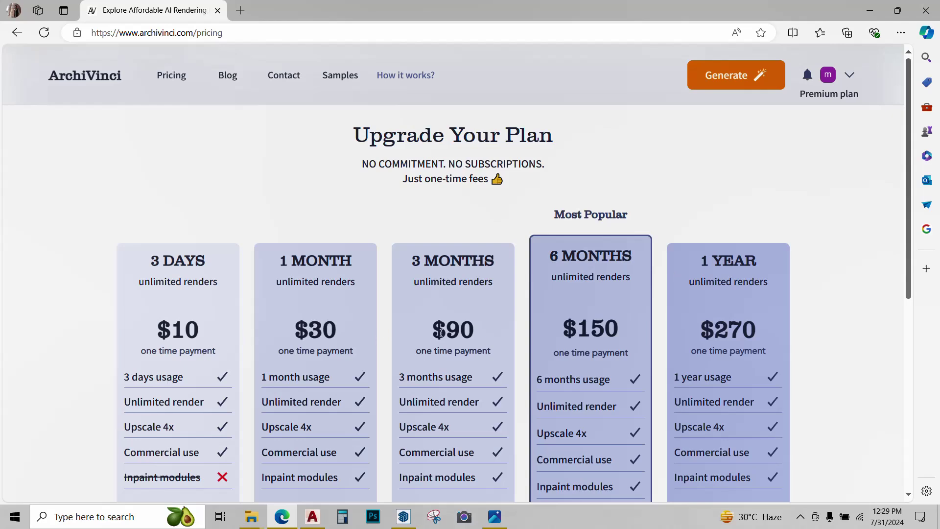
- Return to the home page and scroll to the Exterior, Interior and Masterplan cards
click(104, 74)
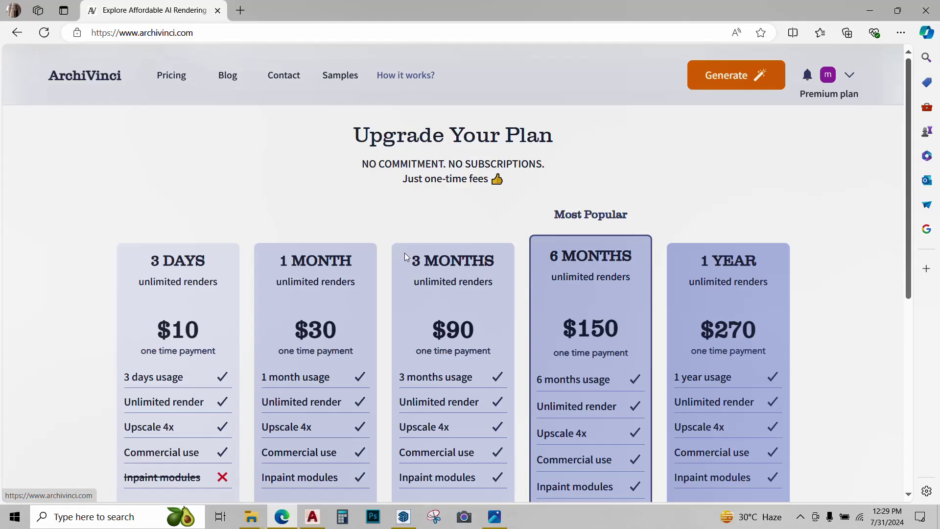
scroll(405, 253, down, 10)
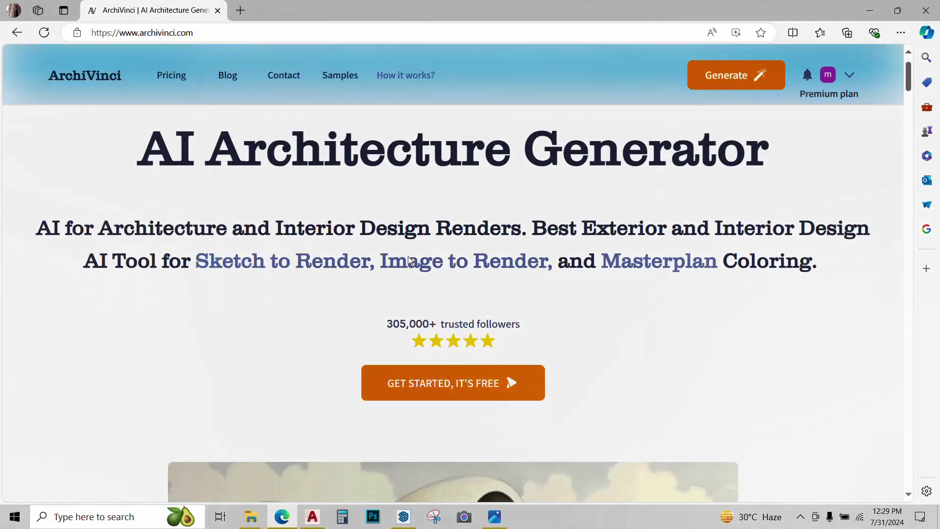
scroll(410, 263, down, 12)
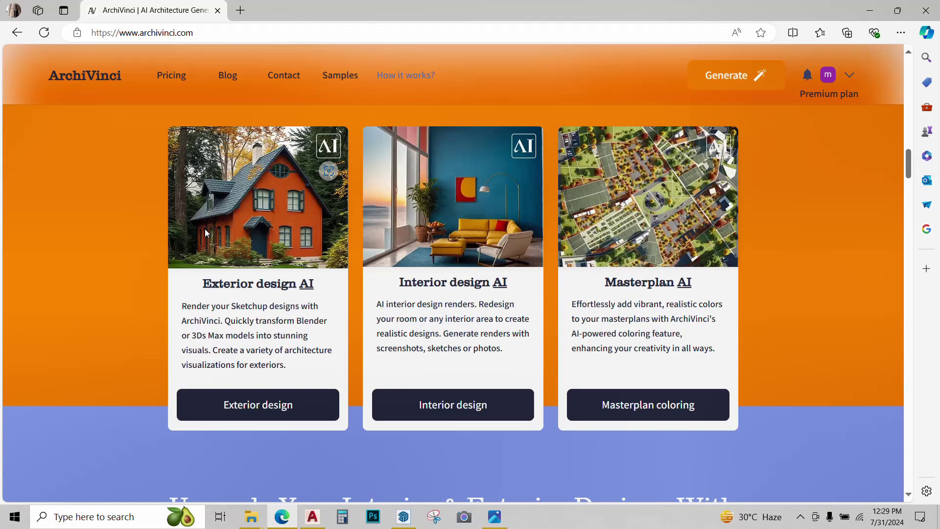
- Open the Exterior render generator form and bring up the file picker for the input image
click(266, 405)
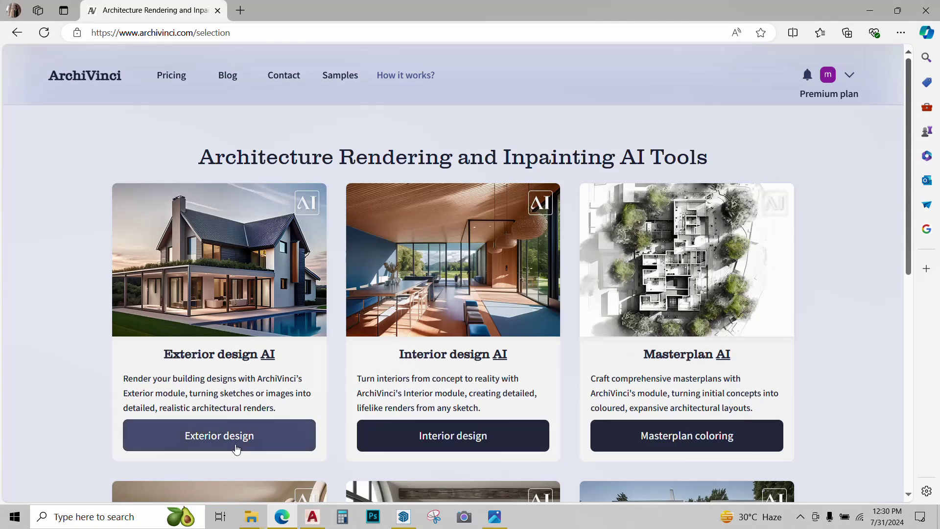
click(237, 443)
scroll(247, 212, down, 10)
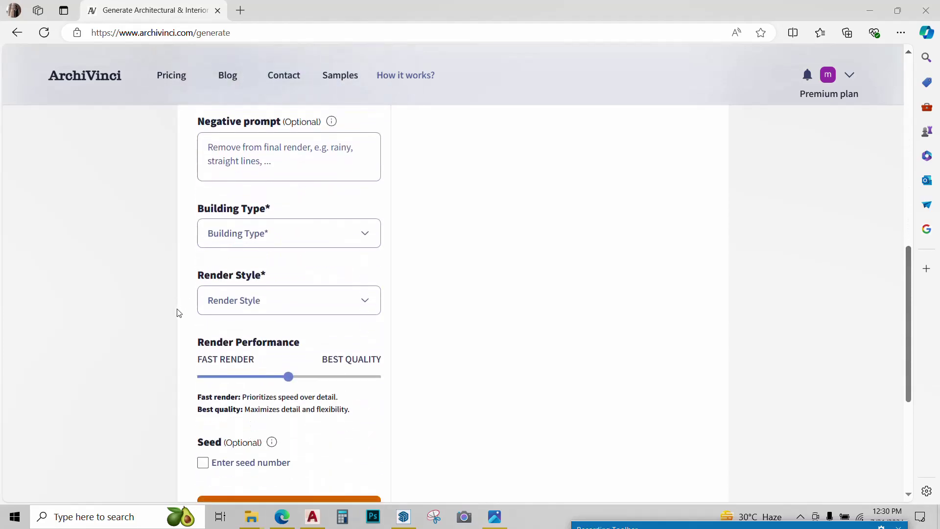
scroll(178, 313, up, 10)
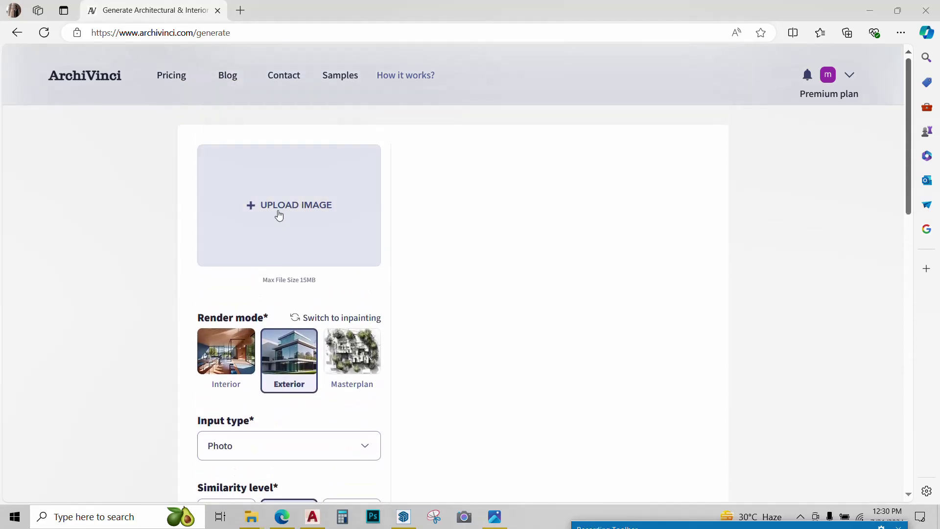
click(279, 215)
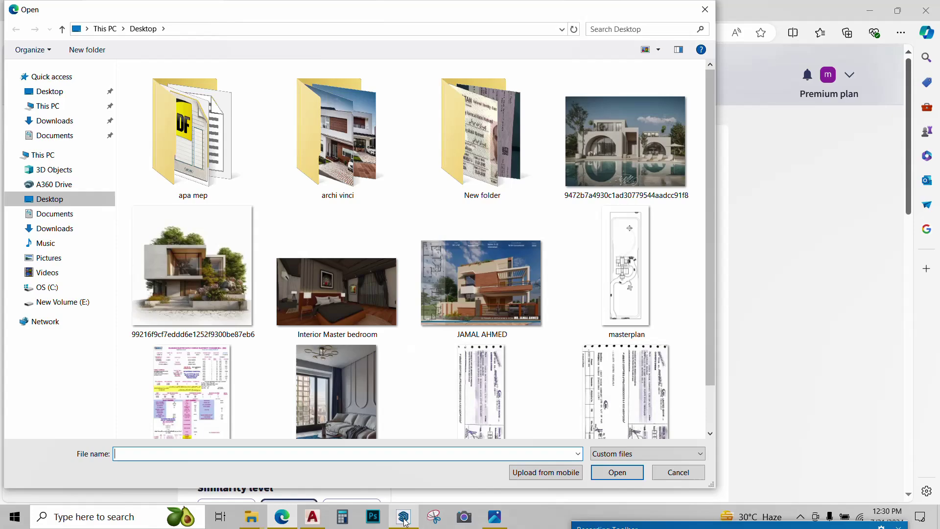
- Orbit the SketchUp house model to a straight-on front view and export it as a 2D image
click(403, 516)
mouse_move(375, 310)
middle_down()
mouse_move(286, 311)
mouse_move(362, 280)
middle_up()
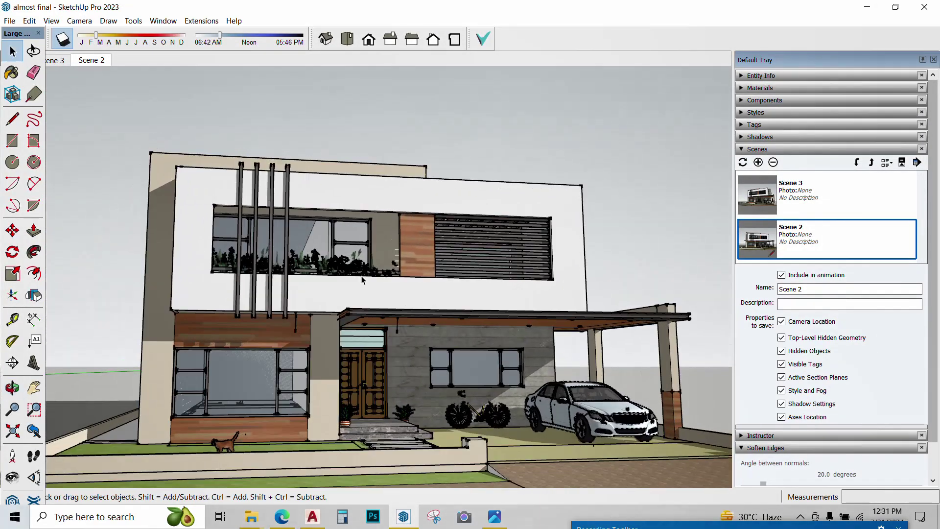
click(7, 21)
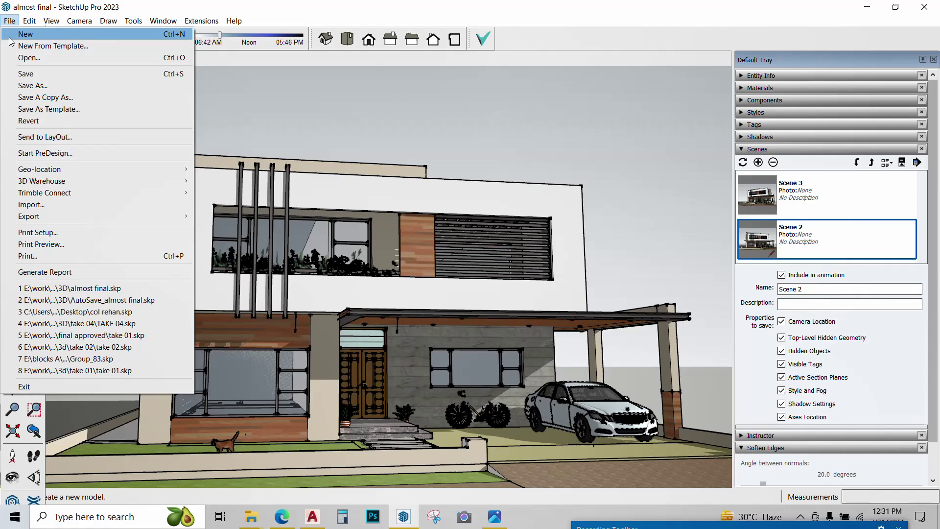
mouse_move(54, 216)
click(239, 227)
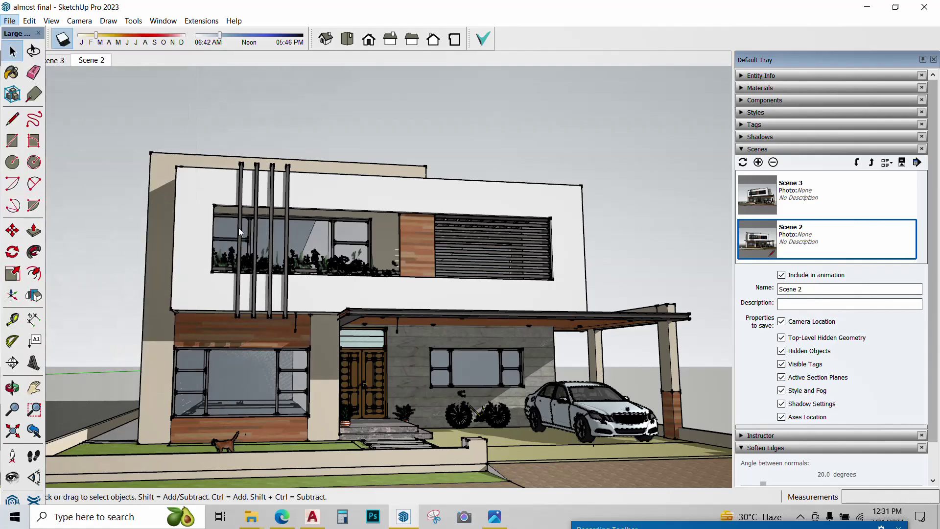
key(Return)
- Back in ArchiVinci, upload the exported house image 1.jpg
key(alt+Tab)
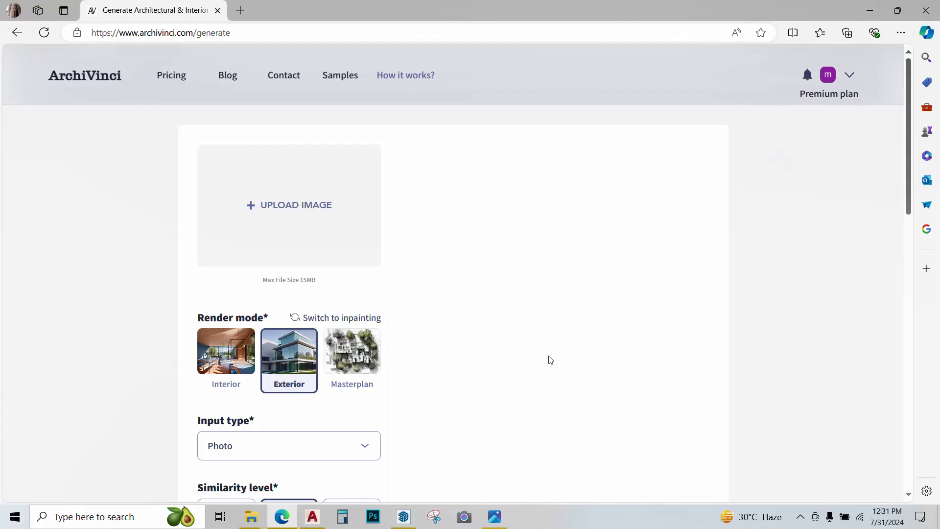
click(314, 206)
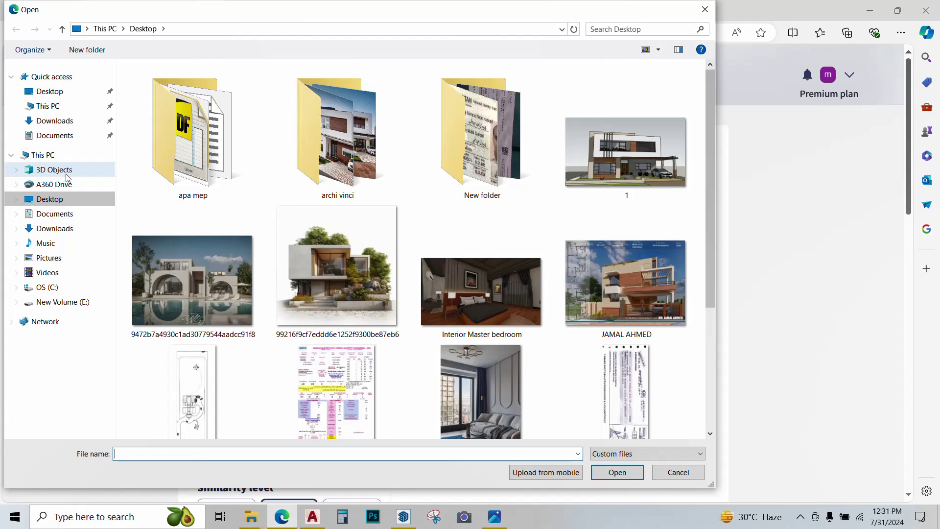
scroll(492, 313, down, 3)
scroll(422, 314, up, 5)
double_click(332, 207)
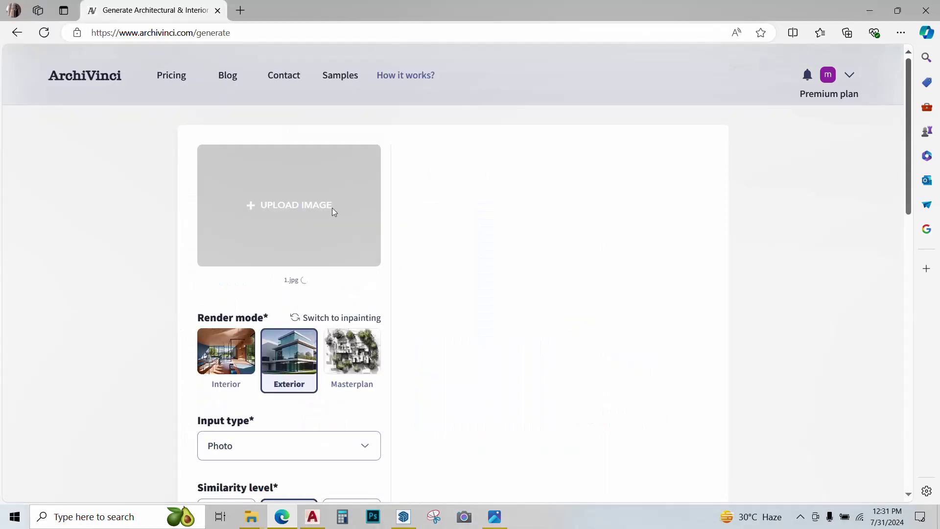
- Set the input type to 3d model screenshot and place the cursor in the Prompt box
scroll(293, 276, down, 4)
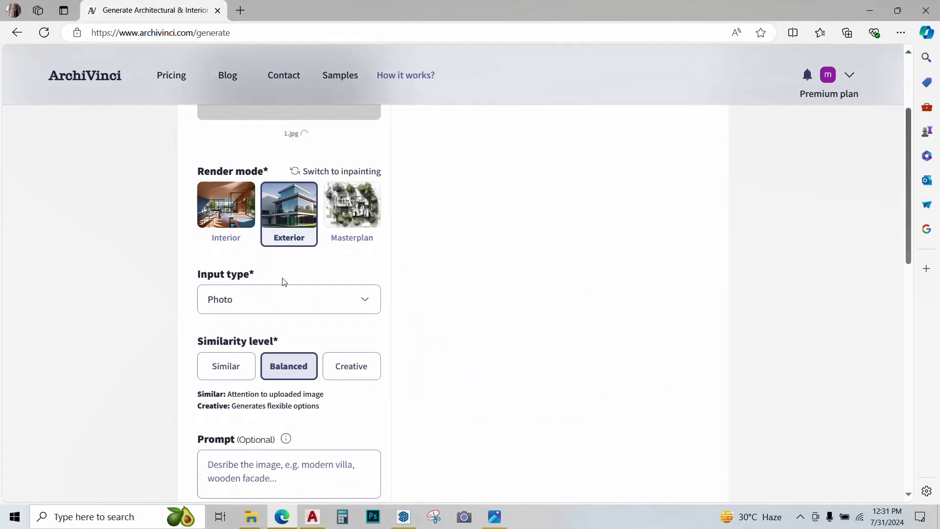
scroll(377, 272, down, 3)
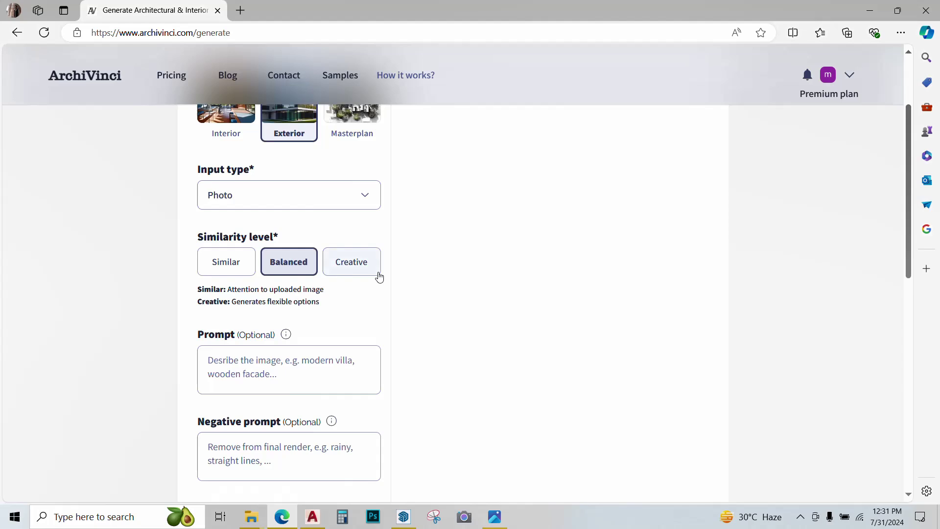
scroll(379, 277, up, 2)
scroll(379, 277, up, 1)
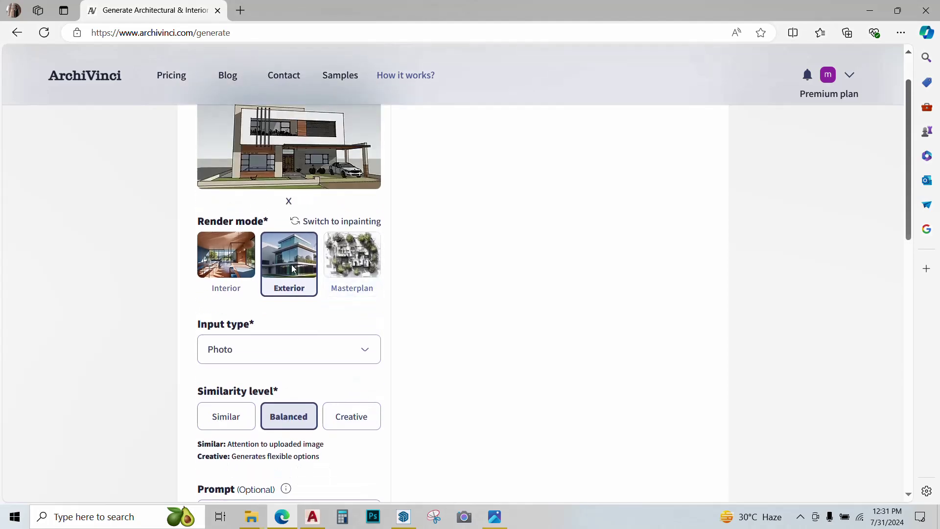
scroll(304, 292, down, 1)
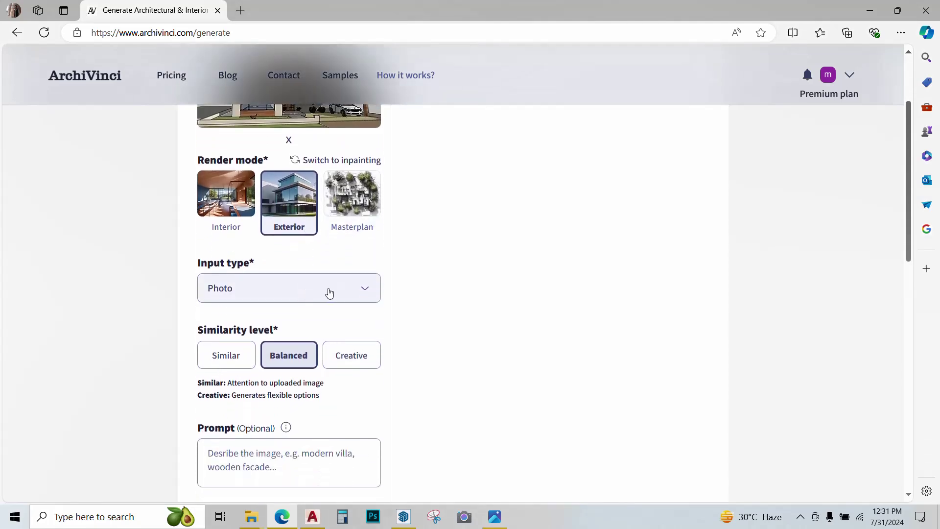
click(291, 293)
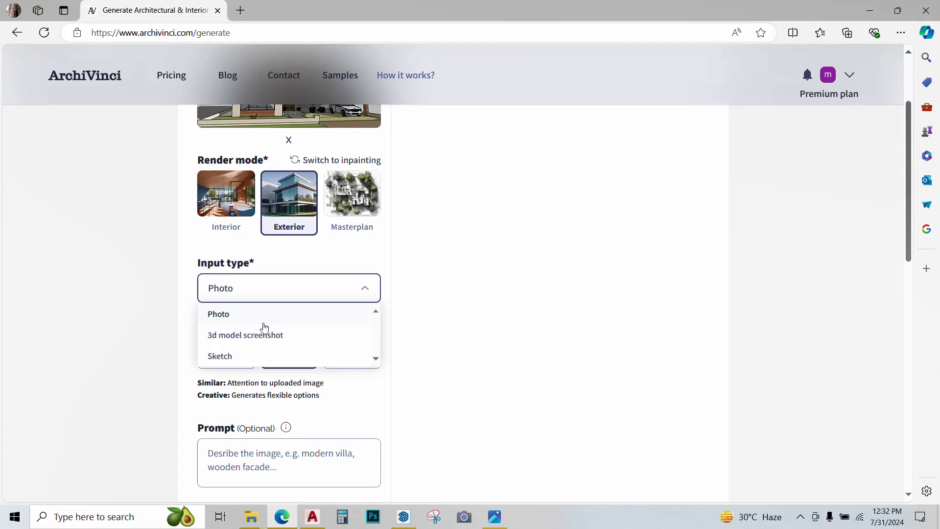
click(249, 337)
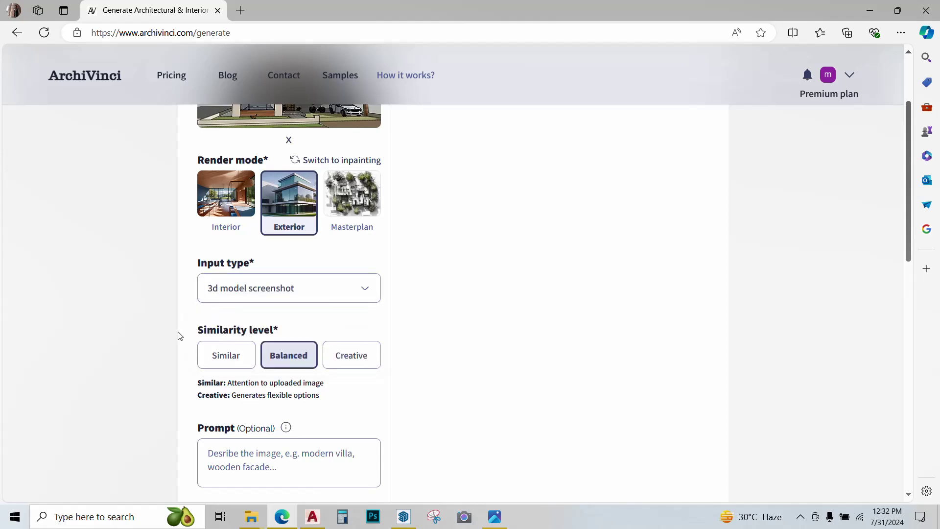
scroll(178, 336, down, 1)
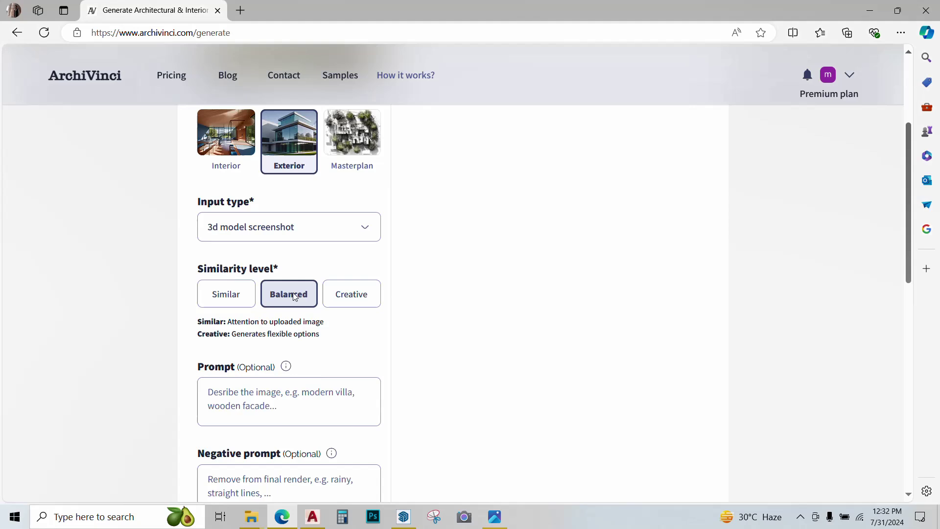
scroll(292, 295, down, 1)
click(313, 343)
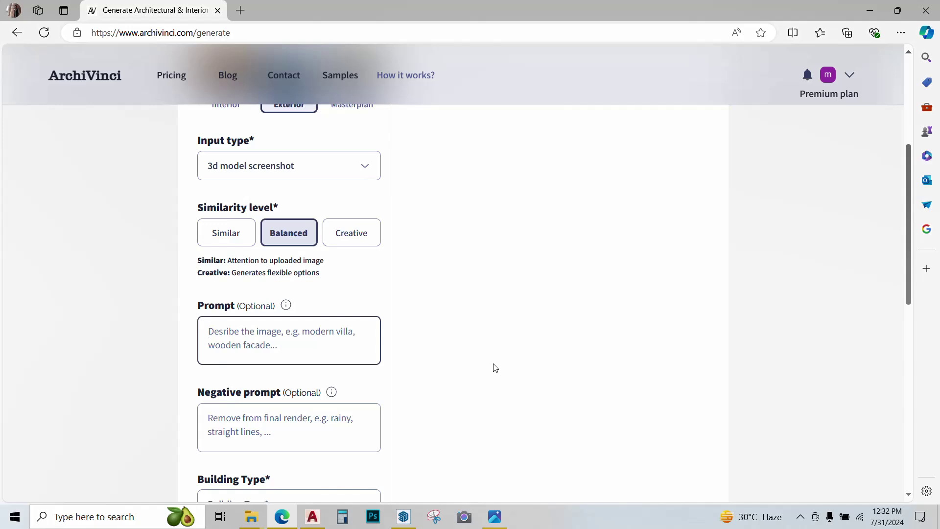
- Paste the house description into the prompt and set Building Type to Residential House
text(modern house elevation with modern materials brown white gray color tiles)
scroll(291, 291, down, 2)
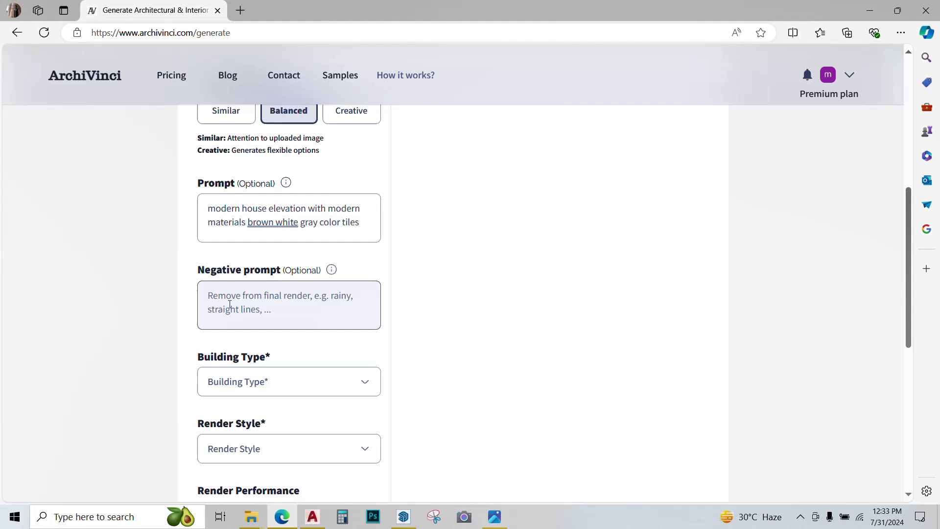
scroll(229, 304, down, 2)
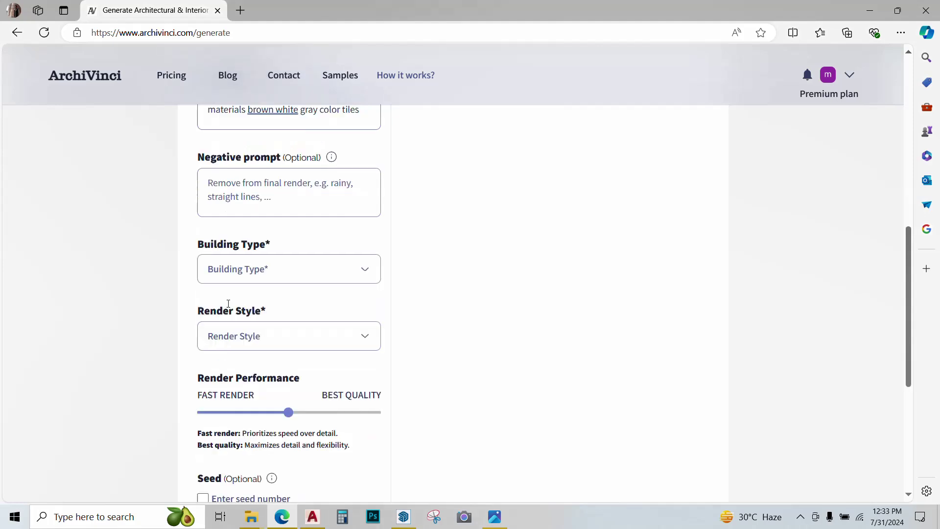
click(259, 268)
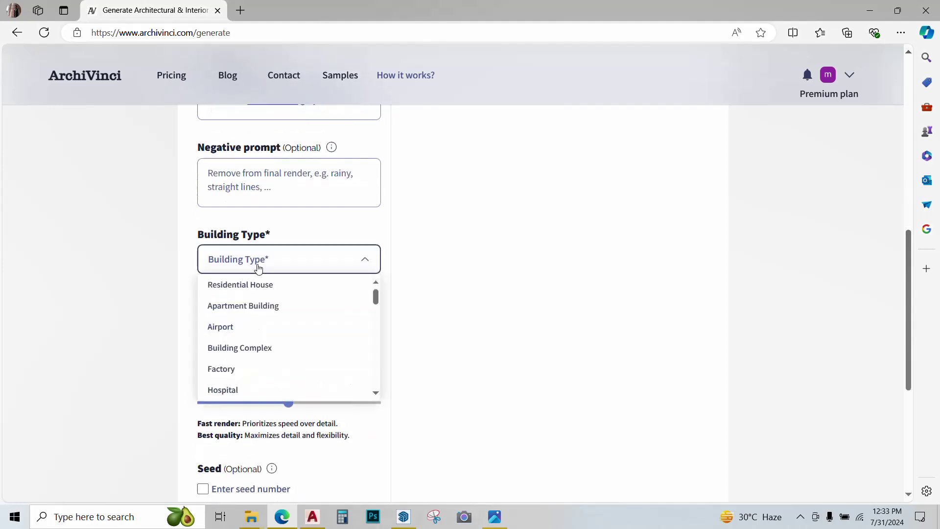
click(238, 287)
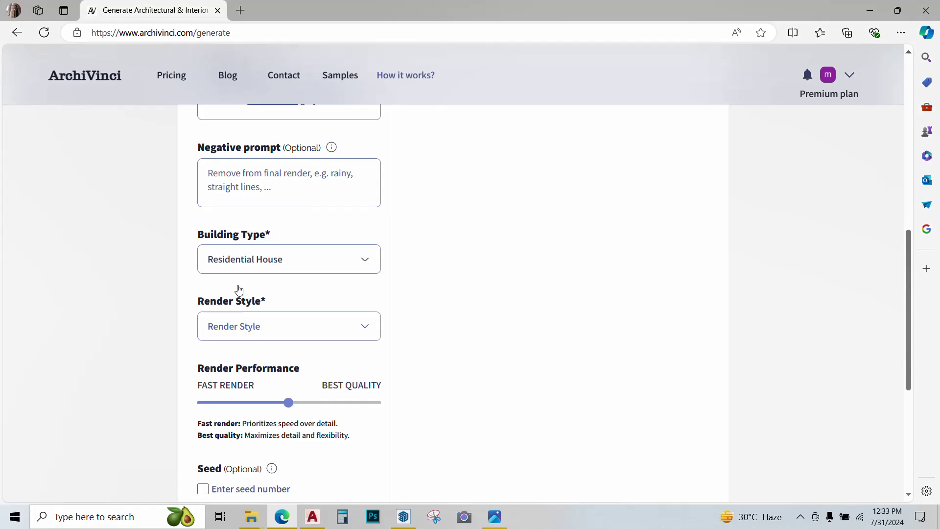
- Choose Postmodern Marvel as the render style
scroll(239, 289, down, 1)
click(267, 276)
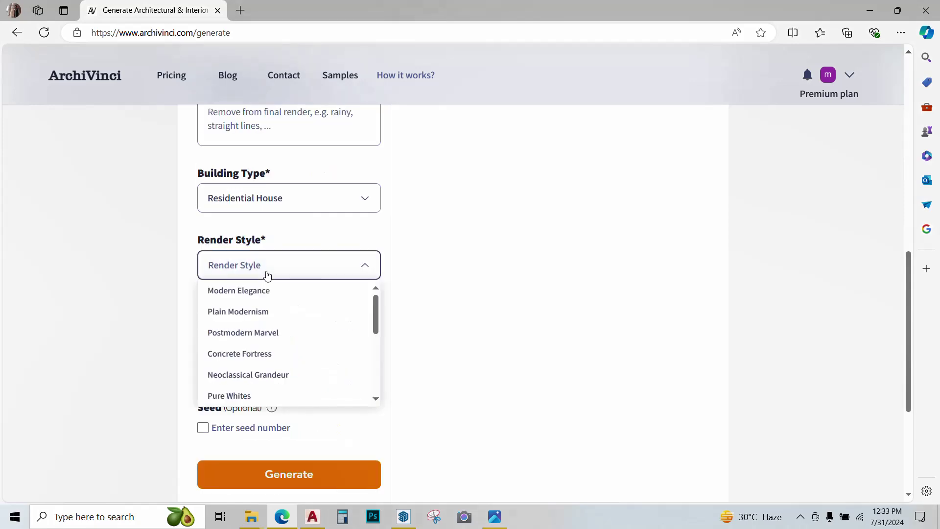
scroll(289, 338, down, 5)
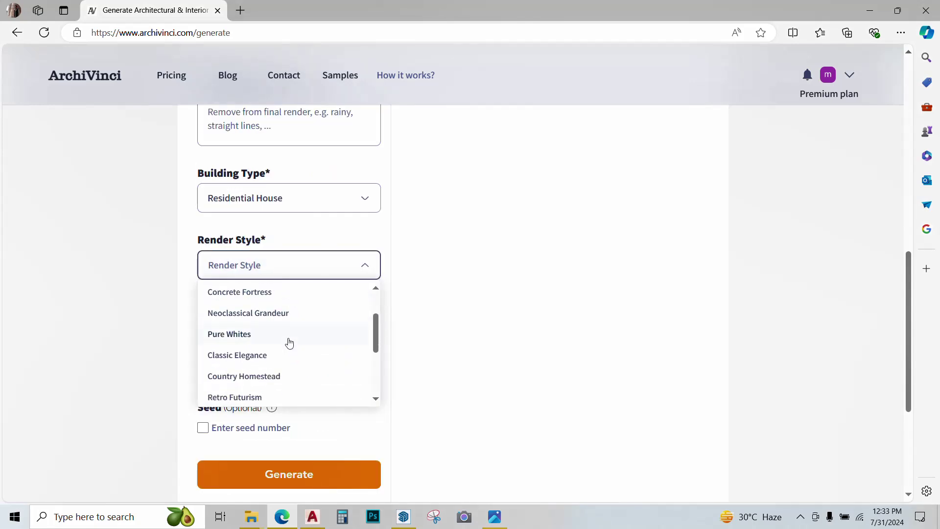
scroll(289, 342, down, 1)
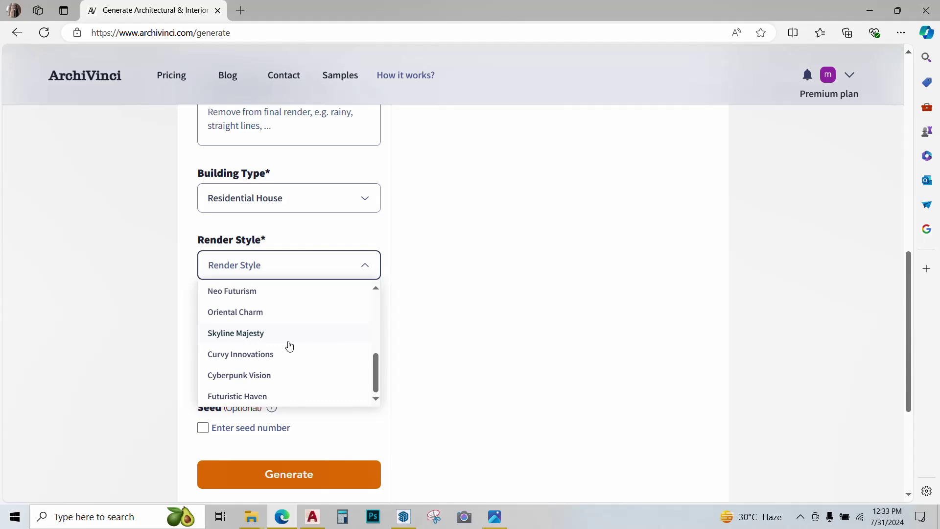
scroll(289, 344, up, 4)
click(270, 329)
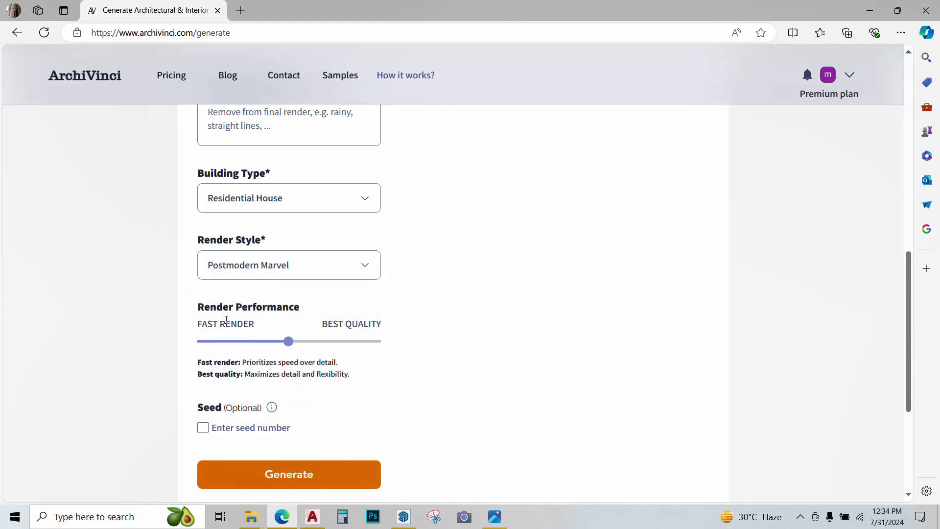
- Adjust the Render Performance slider back toward quality and start generating the render
drag(297, 339, 205, 348)
drag(205, 347, 284, 338)
scroll(200, 396, down, 2)
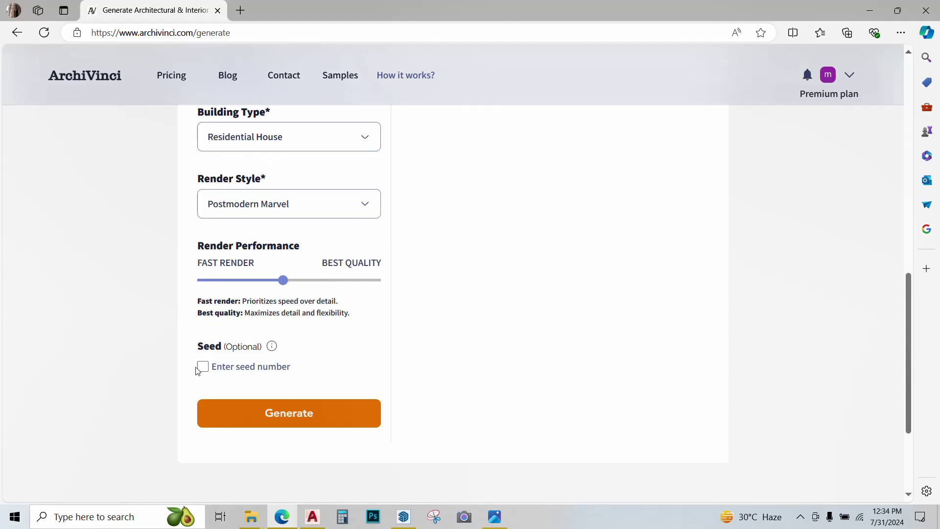
click(243, 417)
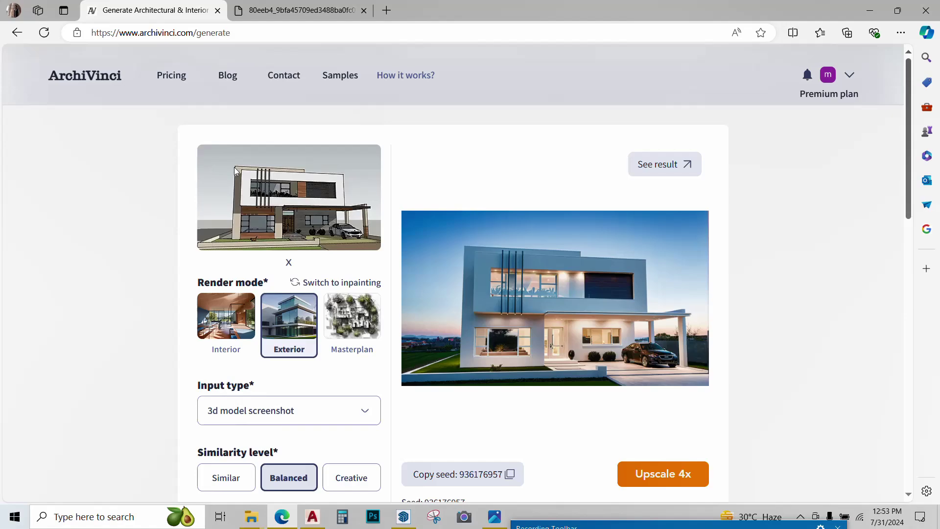
- Orbit the SketchUp house to a corner view and export it as a JPEG 2D graphic
click(403, 517)
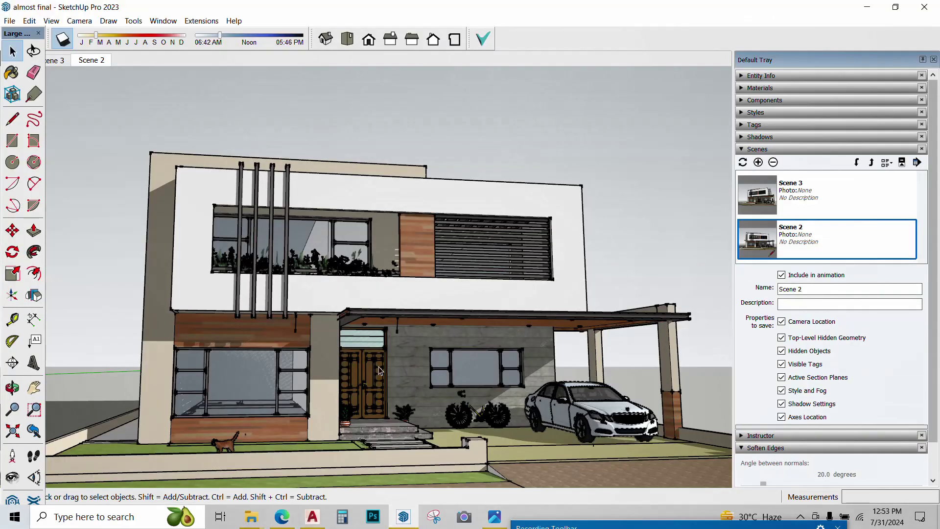
middle_drag(500, 303, 258, 282)
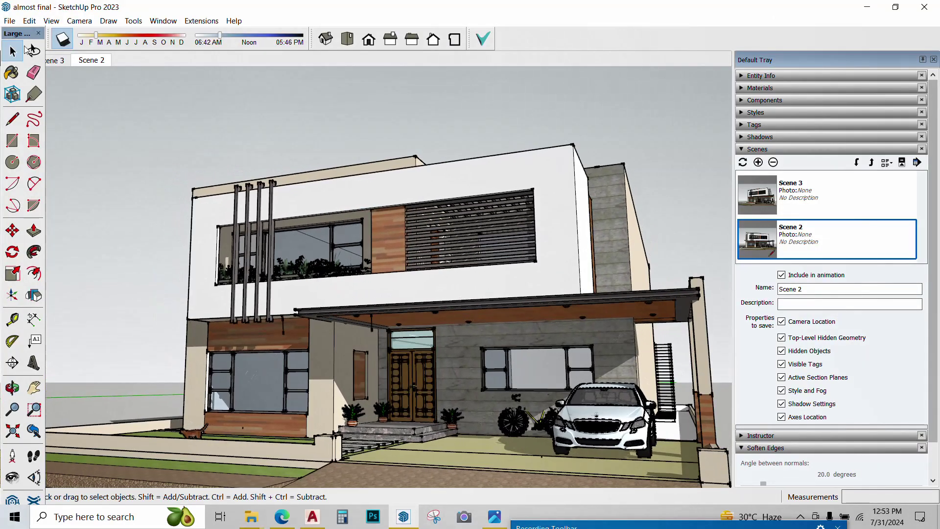
click(9, 21)
mouse_move(59, 216)
click(225, 227)
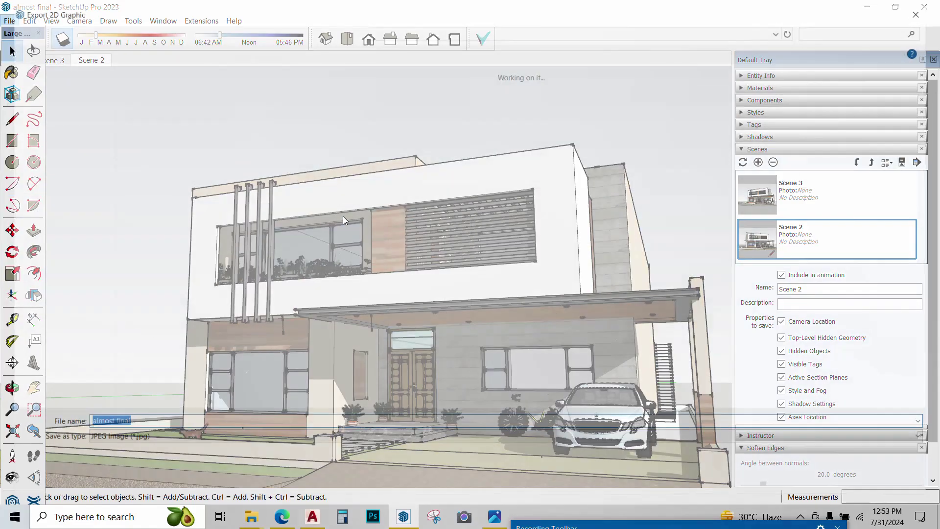
click(837, 484)
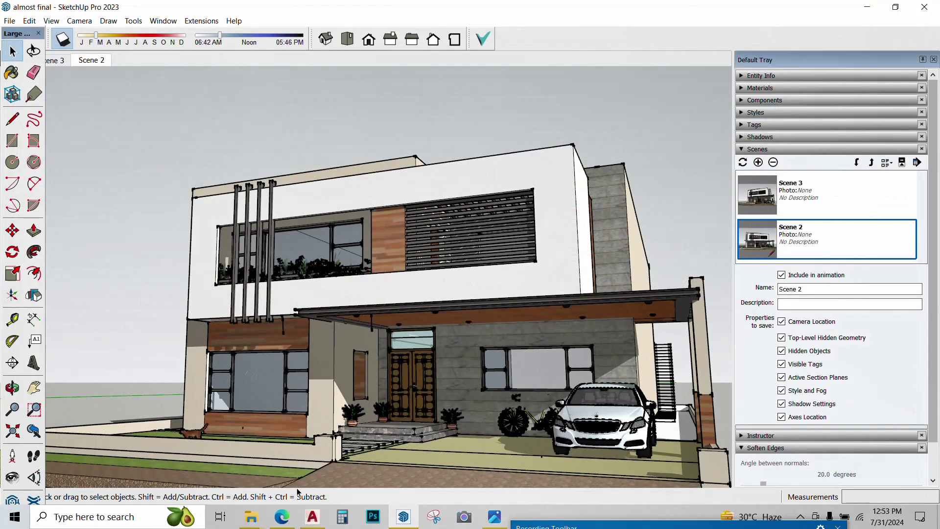
click(287, 516)
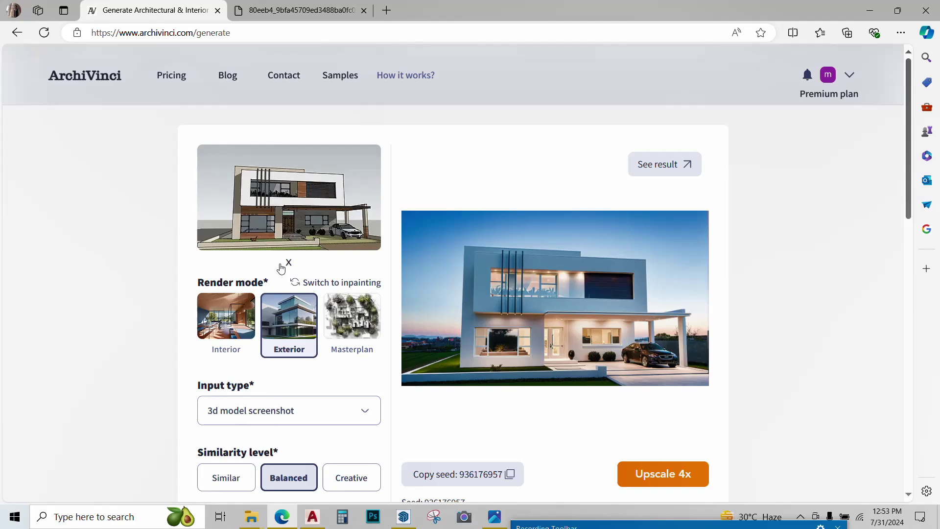
- Remove the old uploaded screenshot and upload the exported image 2.jpg in its place
click(287, 262)
click(289, 215)
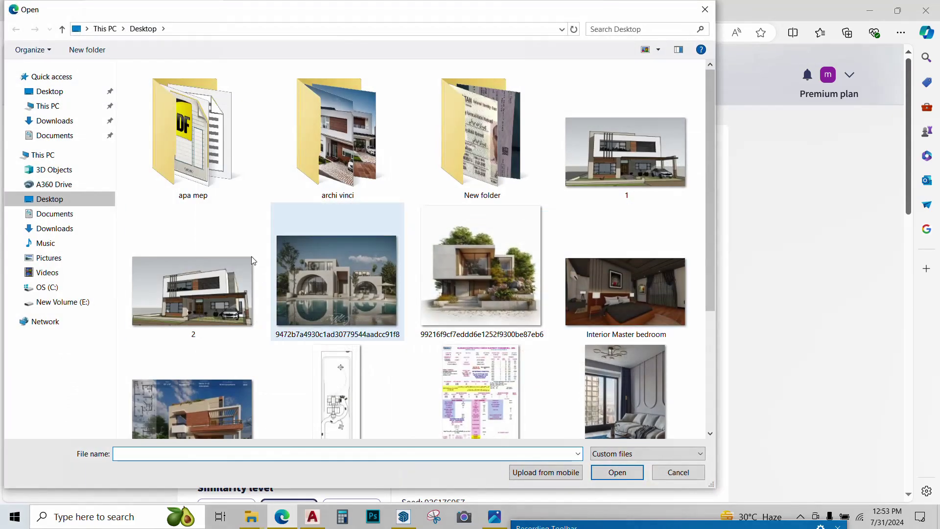
click(225, 272)
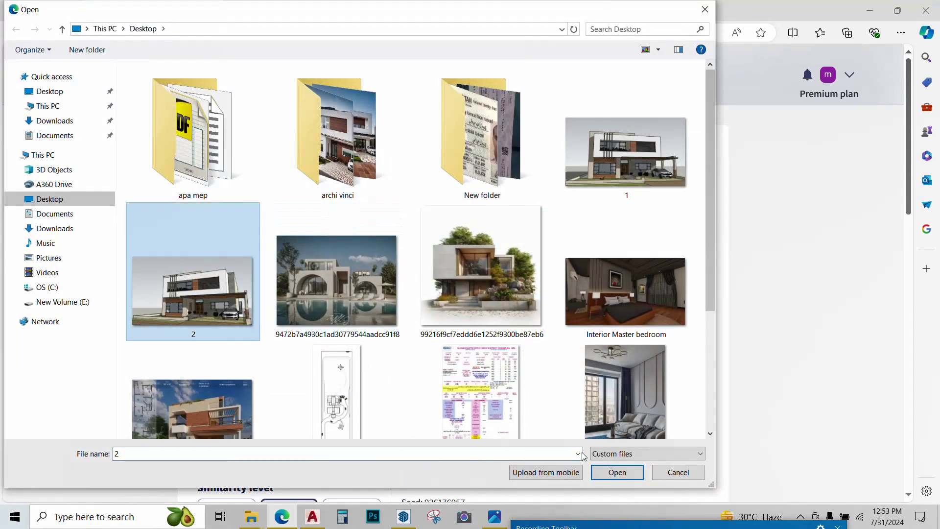
click(617, 472)
scroll(288, 329, down, 8)
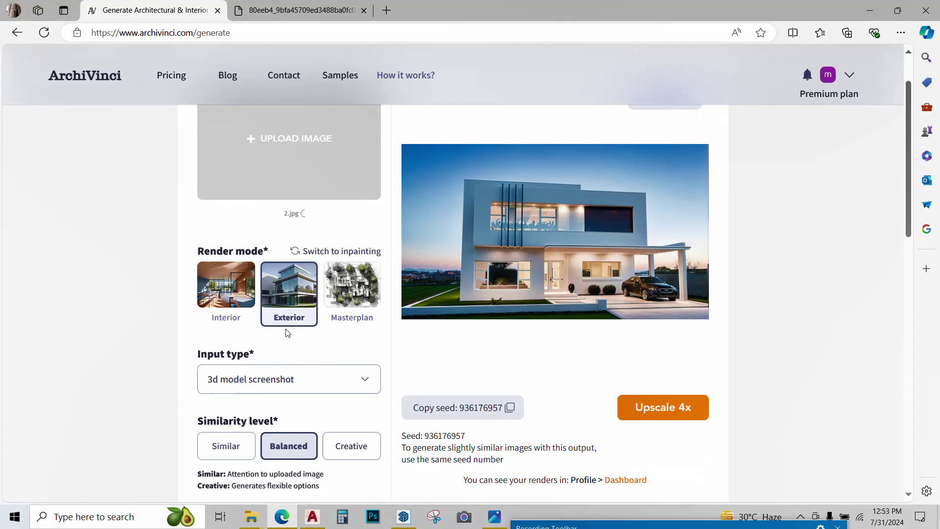
- Enable a fixed seed, paste 936176957 into it, and generate the render
scroll(279, 338, down, 5)
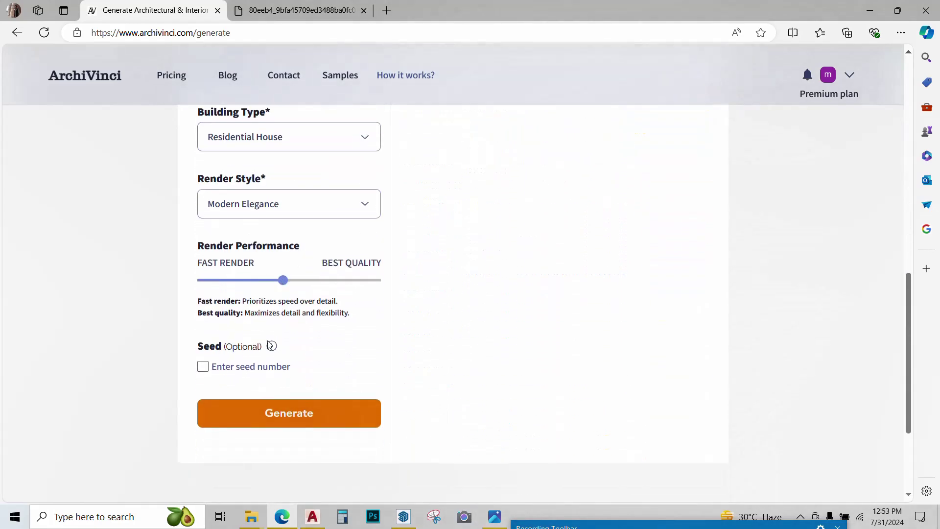
click(202, 367)
click(230, 425)
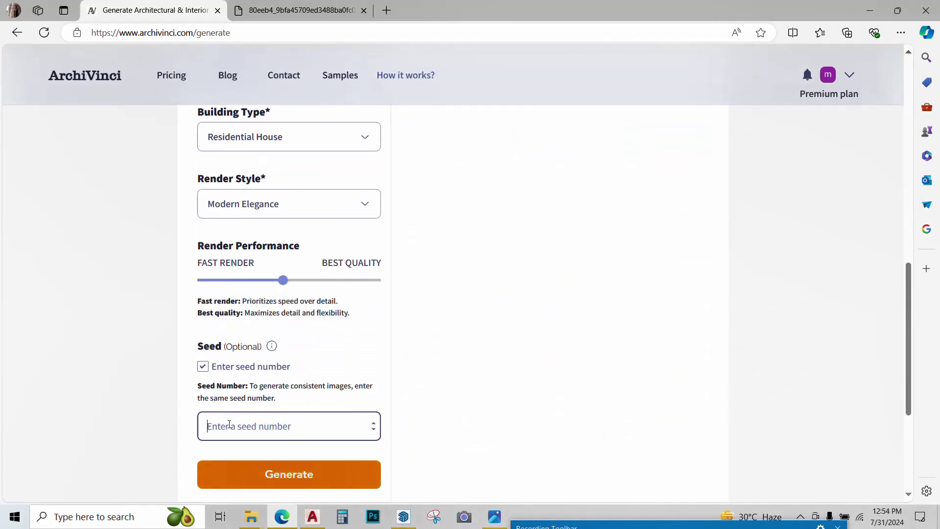
right_click(229, 425)
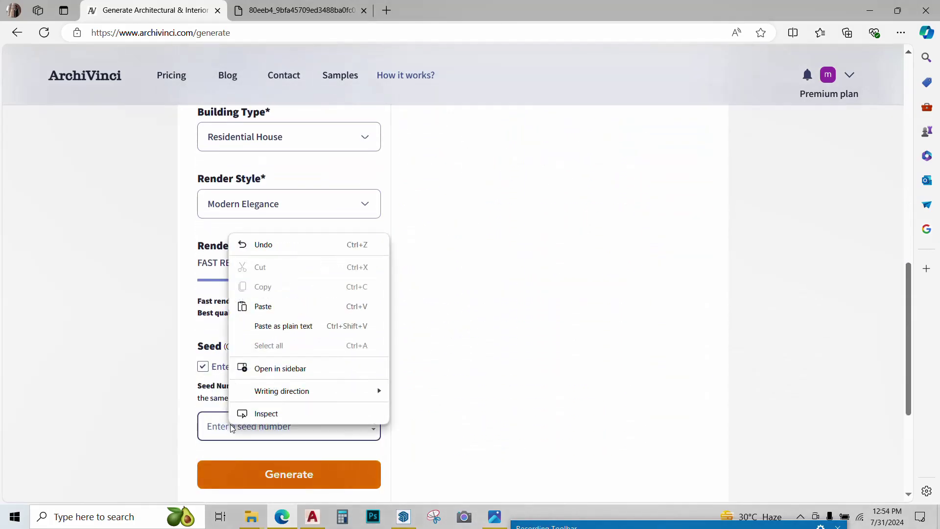
click(264, 307)
click(282, 472)
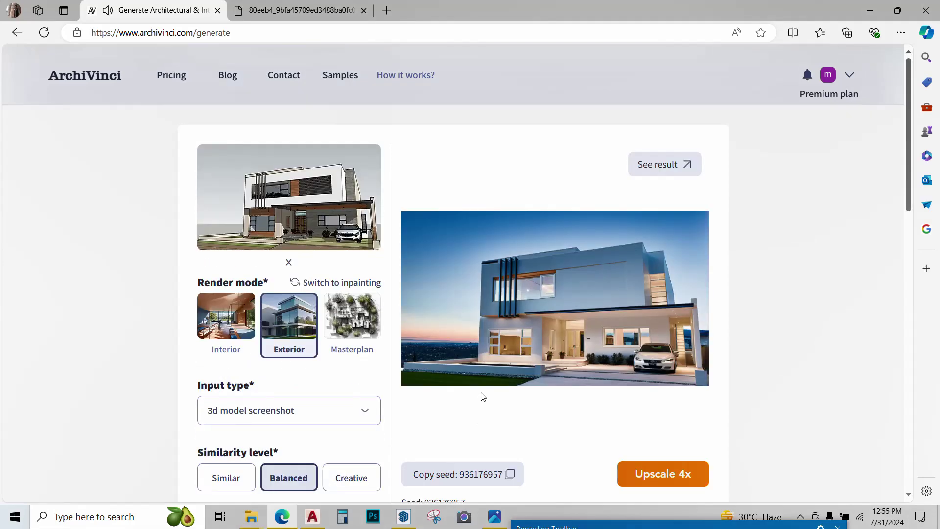
- Open the full-size result and save it as a PNG in the archi vinci folder
click(661, 169)
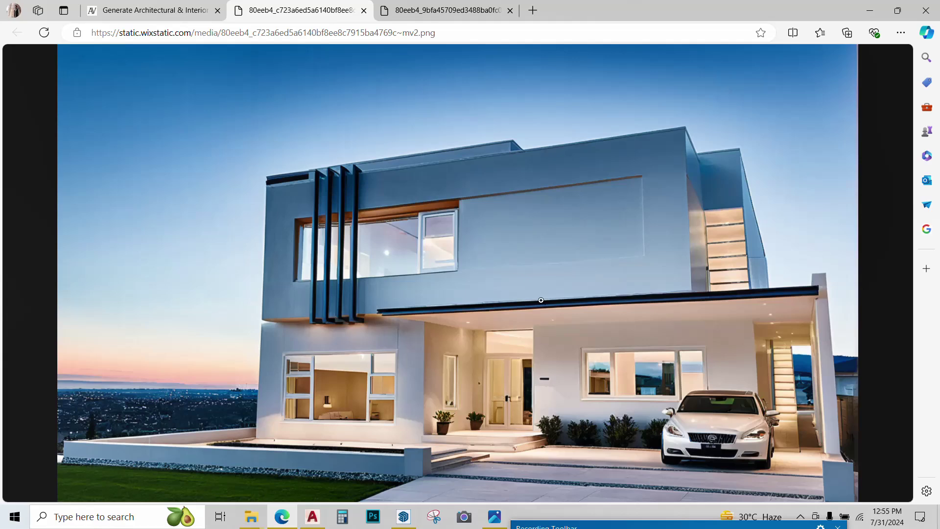
right_click(511, 181)
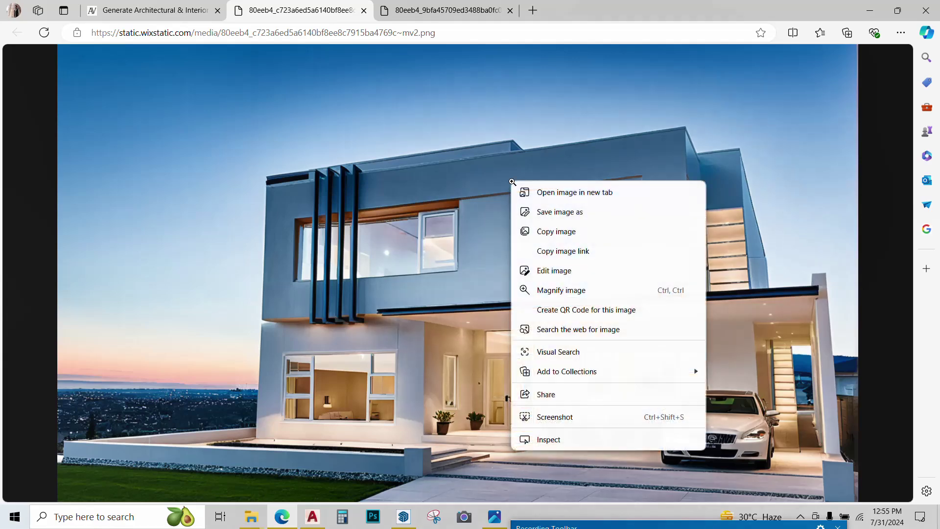
click(571, 221)
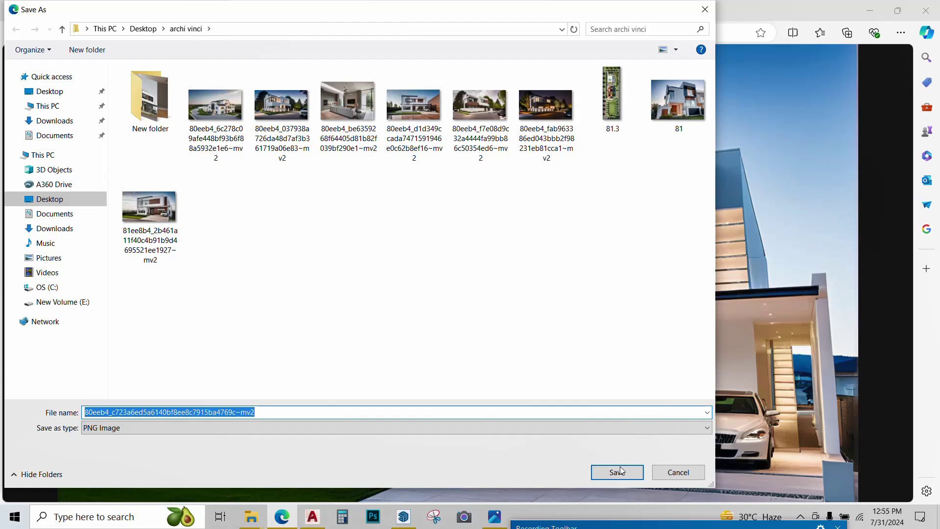
click(617, 471)
click(162, 10)
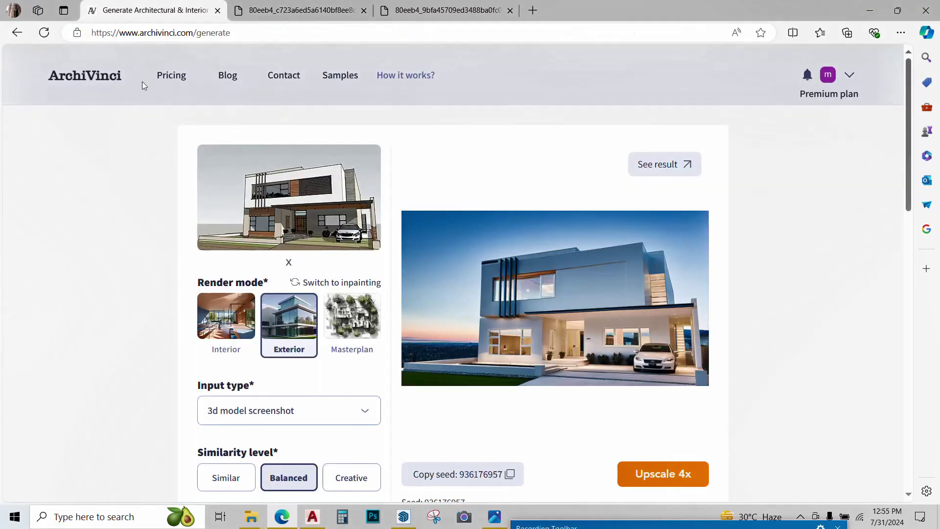
- Go back to the ArchiVinci home page and open the Interior design generator form
click(115, 77)
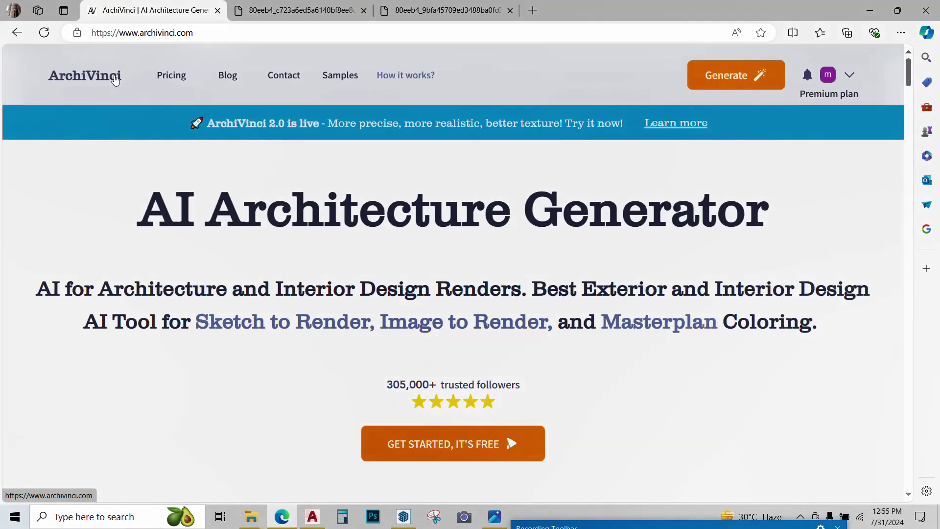
scroll(405, 249, down, 15)
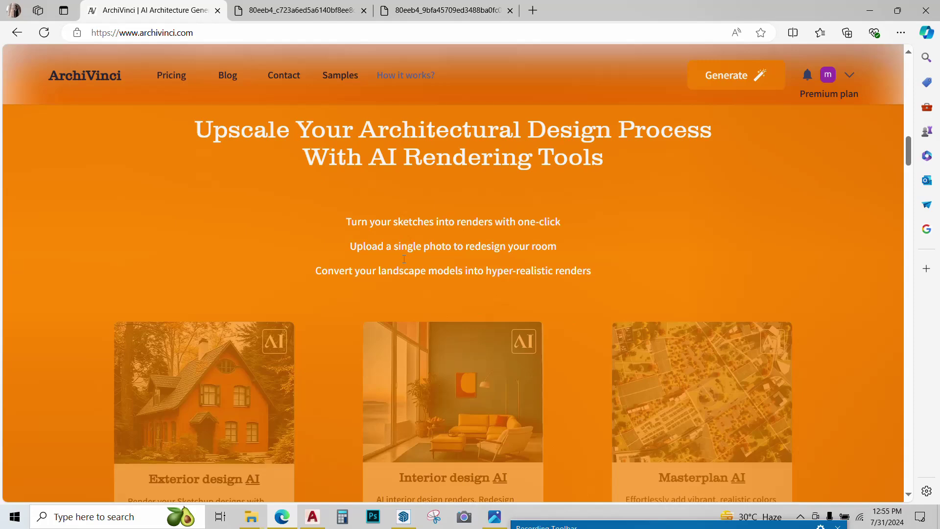
scroll(404, 259, down, 3)
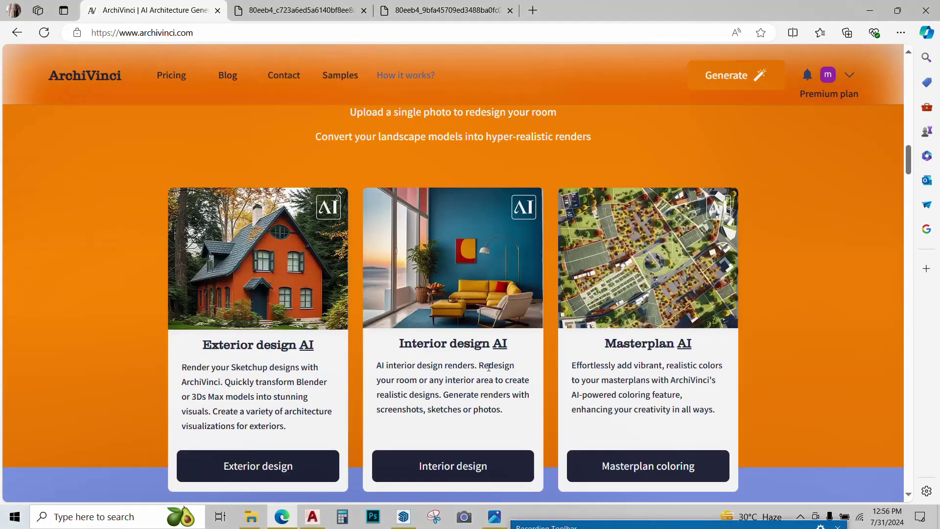
click(466, 469)
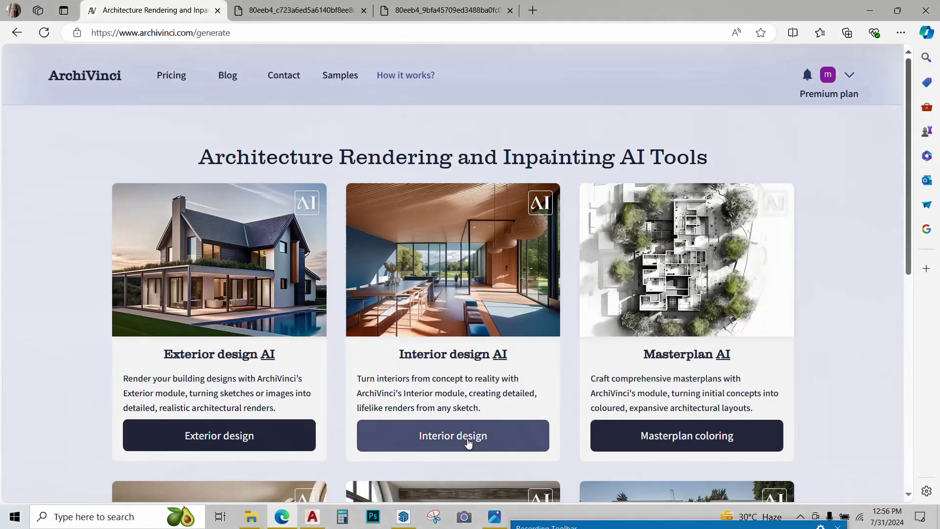
click(467, 441)
scroll(390, 254, down, 6)
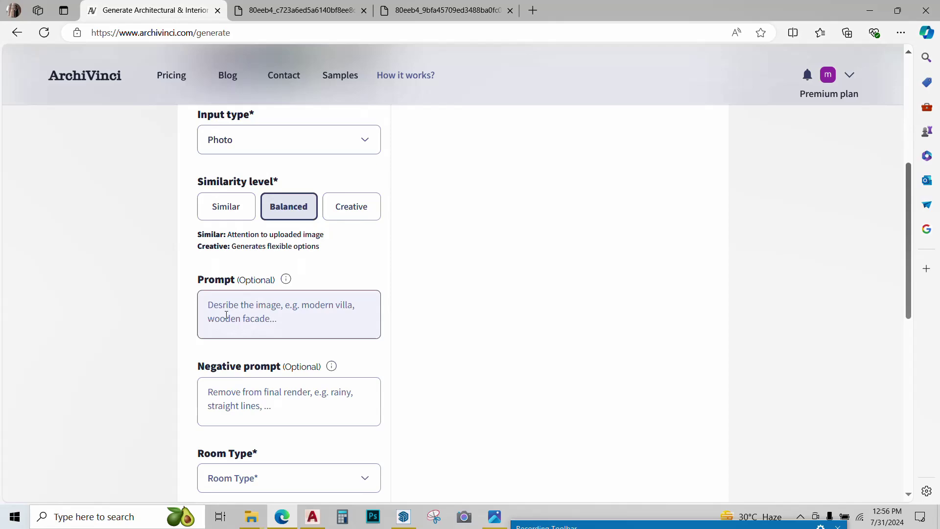
scroll(226, 314, down, 5)
scroll(242, 321, up, 1)
scroll(242, 320, down, 1)
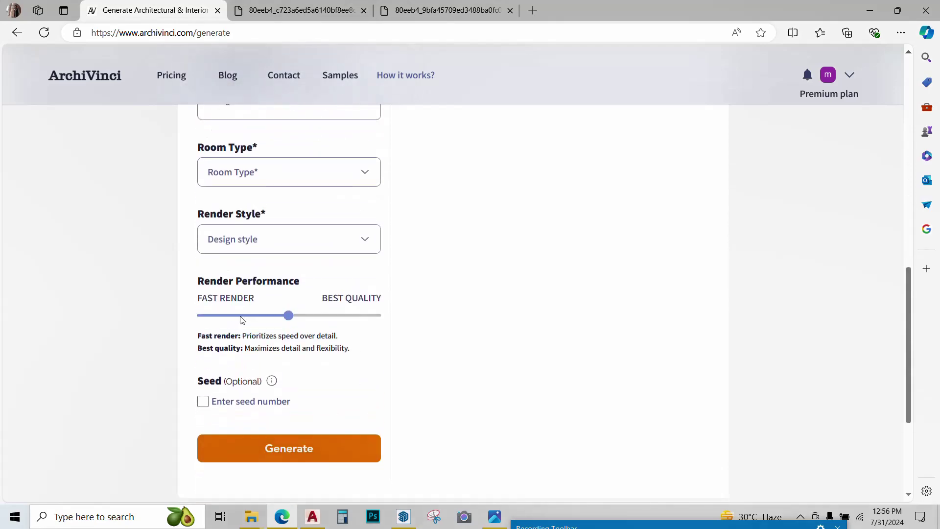
scroll(242, 322, up, 10)
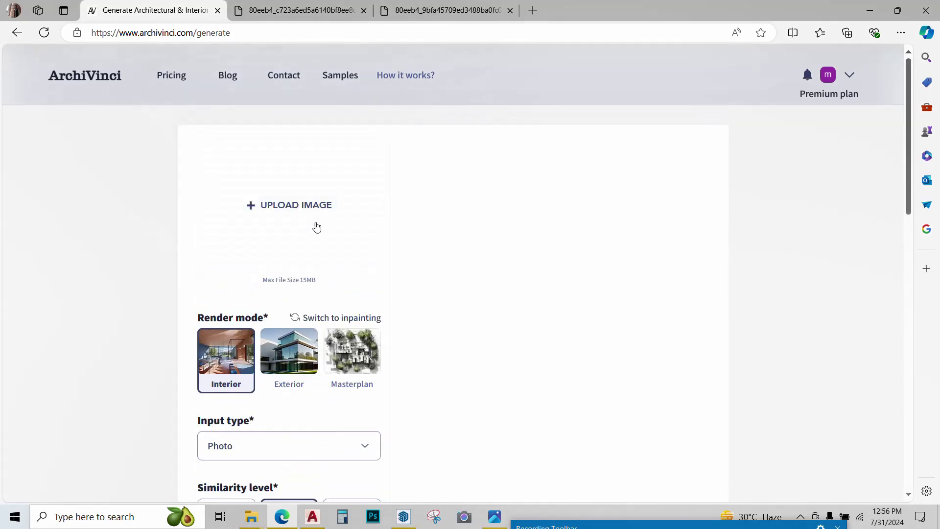
- Upload the Interior Master bedroom image as the input photo
click(316, 227)
click(639, 305)
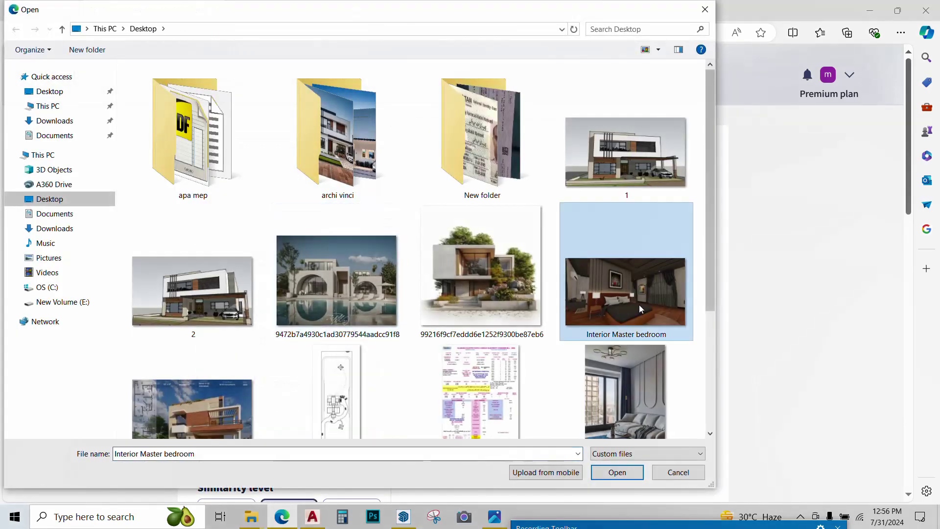
click(616, 471)
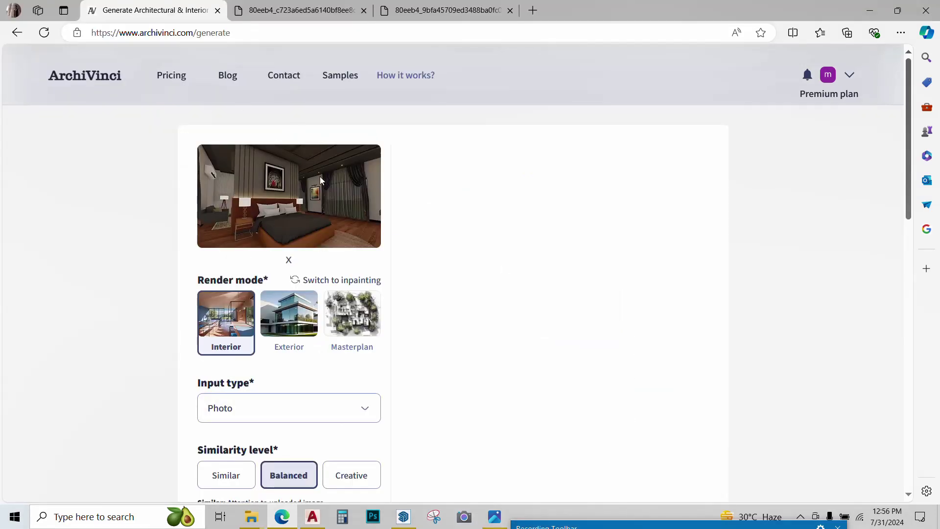
scroll(323, 184, down, 2)
- Keep Photo as the input type and enter the prompt 'moden bedroom design'
click(344, 294)
click(333, 289)
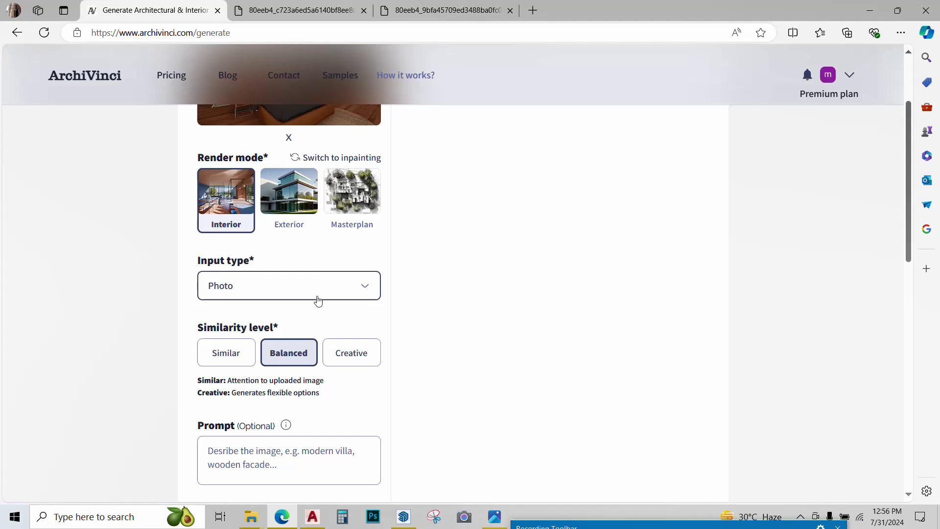
click(277, 296)
click(242, 314)
scroll(211, 318, down, 1)
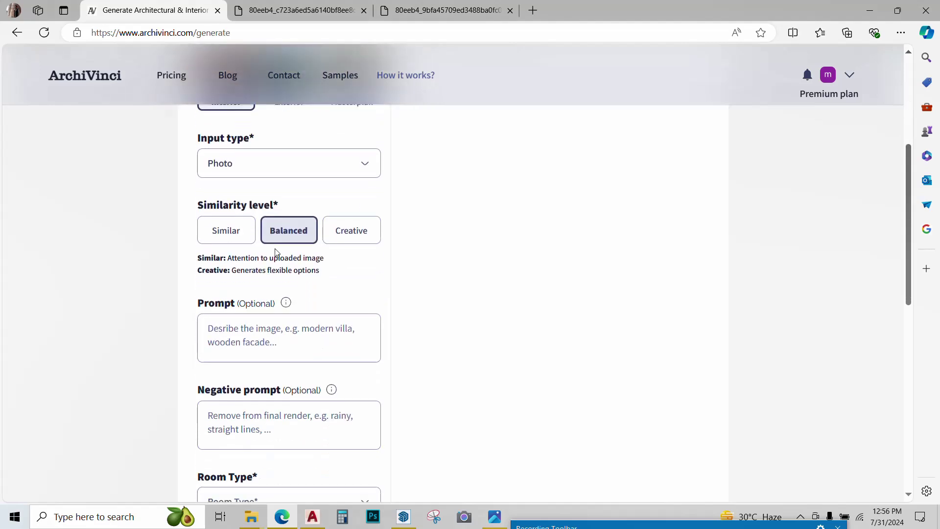
click(237, 328)
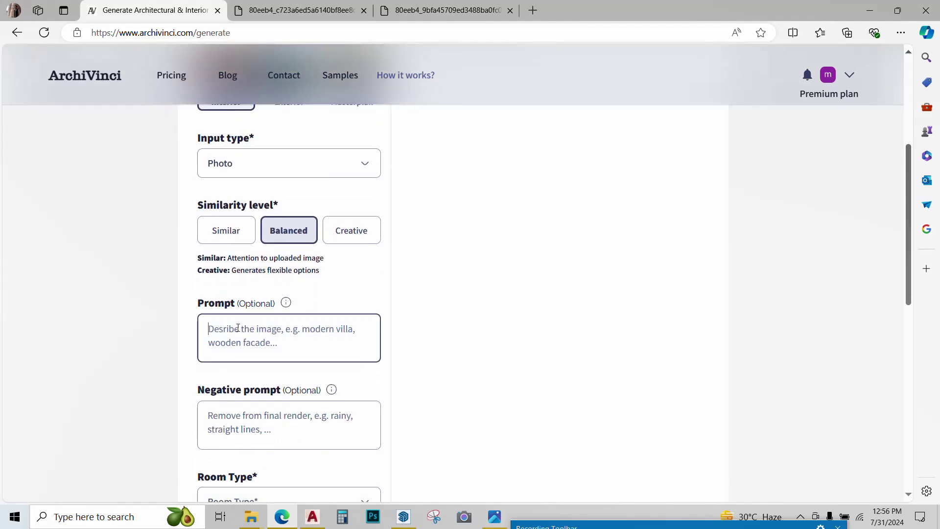
text(moden bedroom design)
- Choose room type Bedroom and style Modern Sophistication, adjust the speed/quality slider, and generate
scroll(265, 294, down, 2)
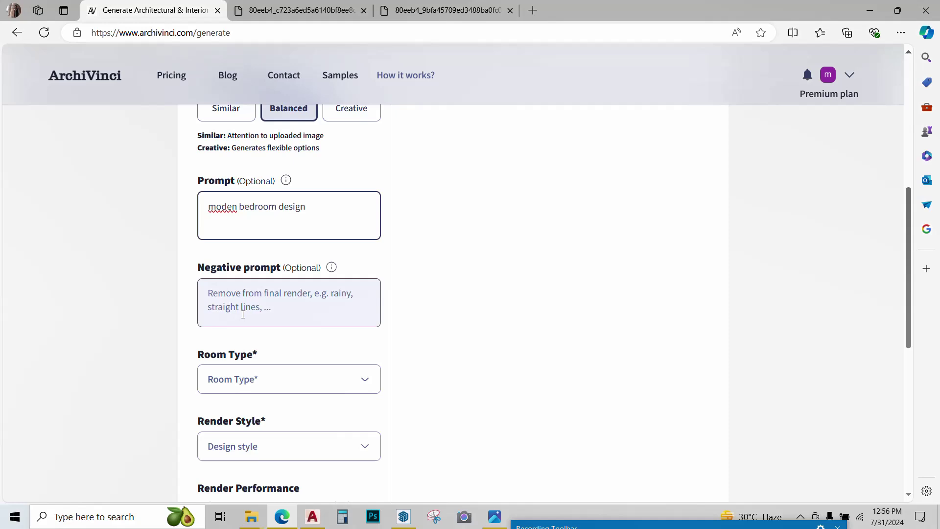
scroll(254, 318, down, 1)
click(297, 321)
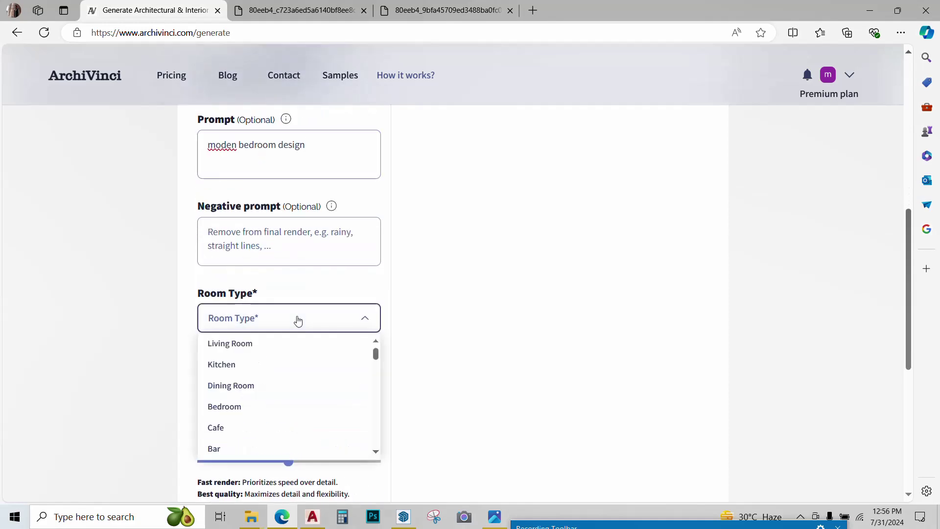
click(226, 406)
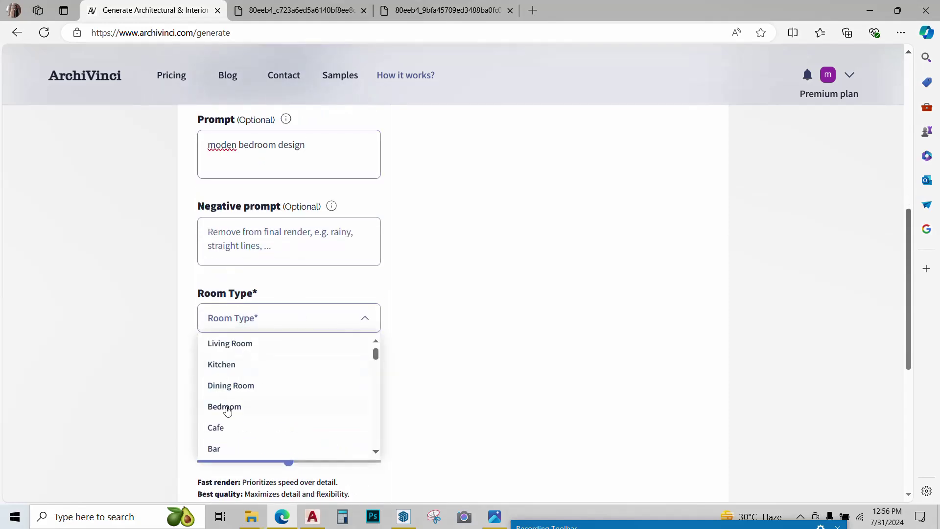
click(228, 391)
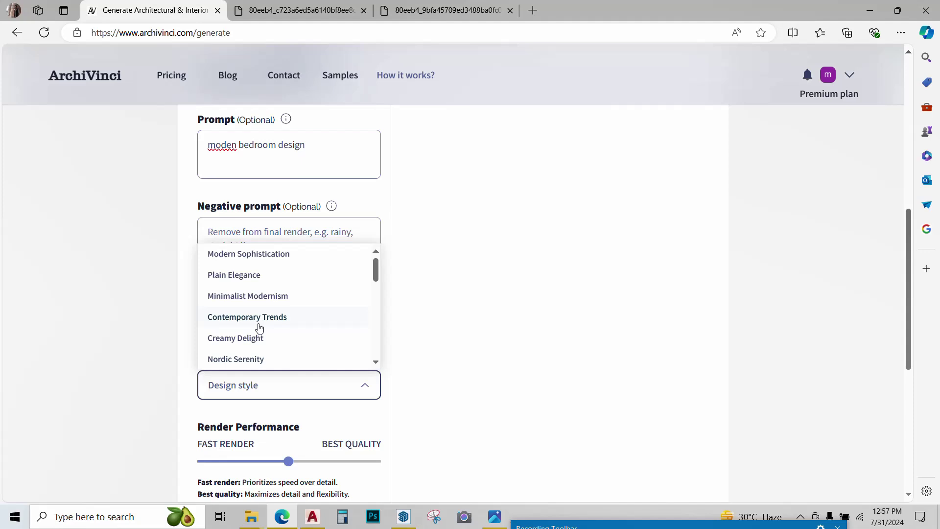
click(275, 259)
scroll(278, 284, down, 3)
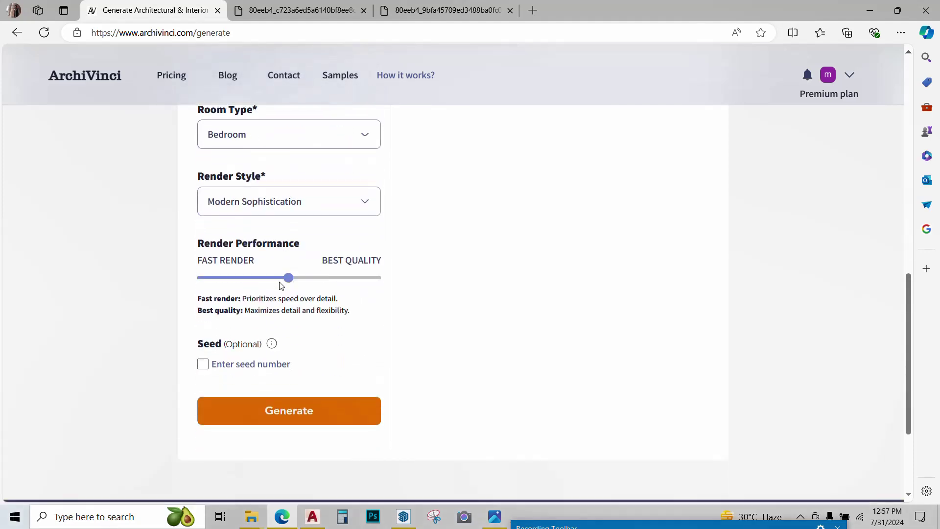
mouse_move(317, 284)
mouse_down()
mouse_move(288, 283)
mouse_move(301, 284)
mouse_up()
click(281, 410)
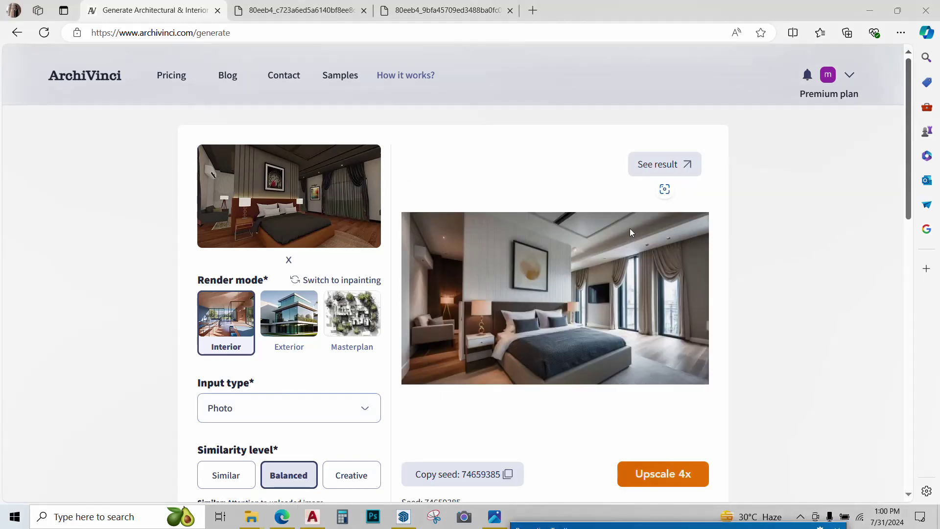
- Open the bedroom render full-size, save it with Save image as, and return to ArchiVinci
click(645, 169)
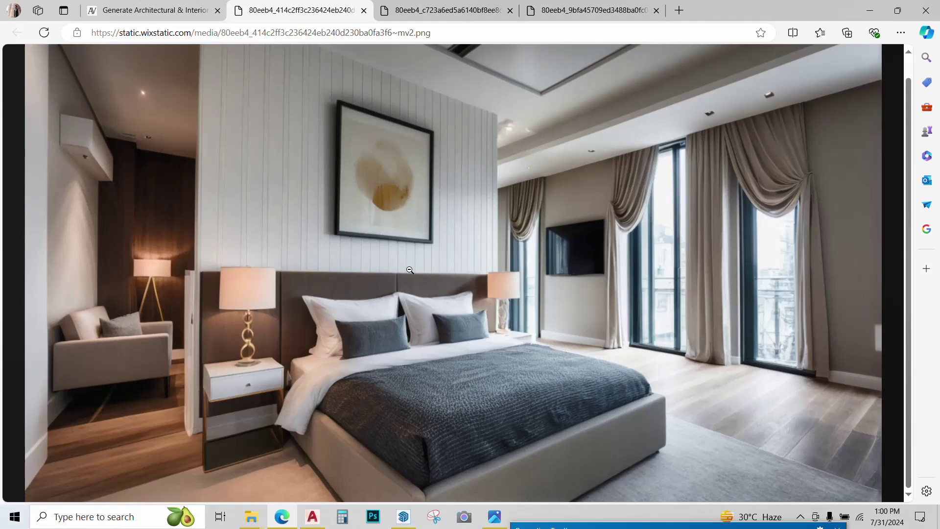
right_click(490, 216)
click(521, 246)
key(Return)
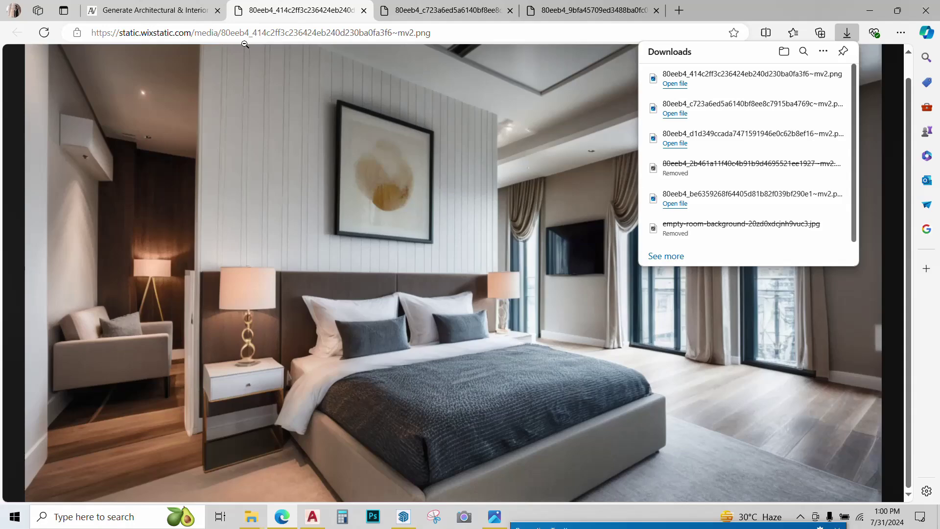
click(149, 10)
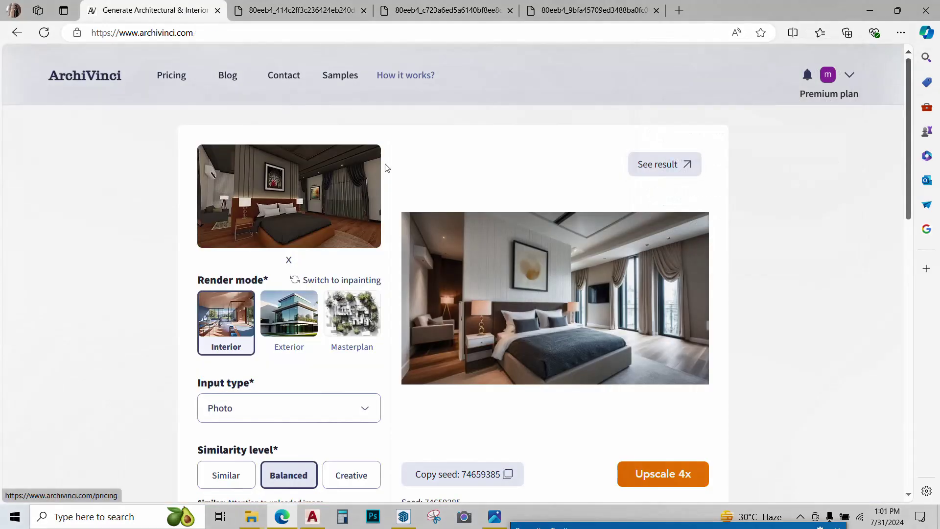
- Go back home, start a new Masterplan coloring render, and switch to AutoCAD's masterplan.dwg
key(alt+Left)
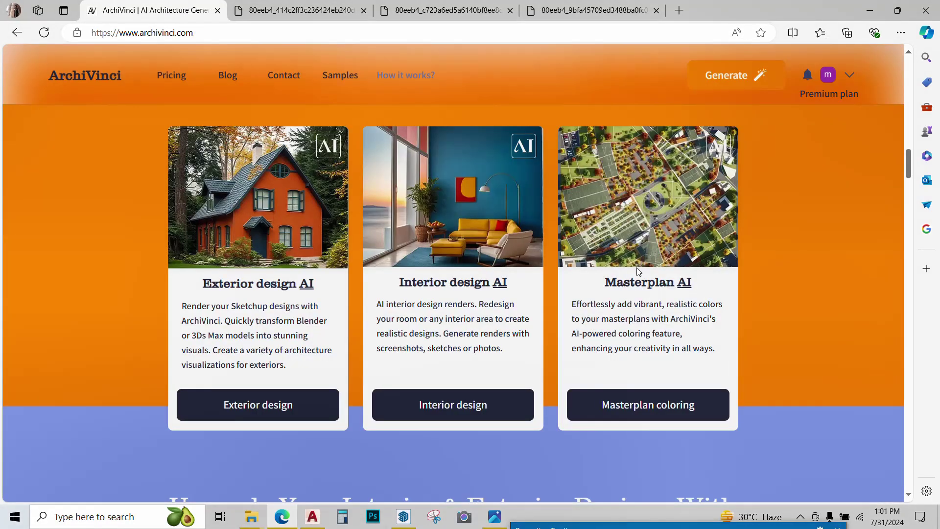
click(648, 404)
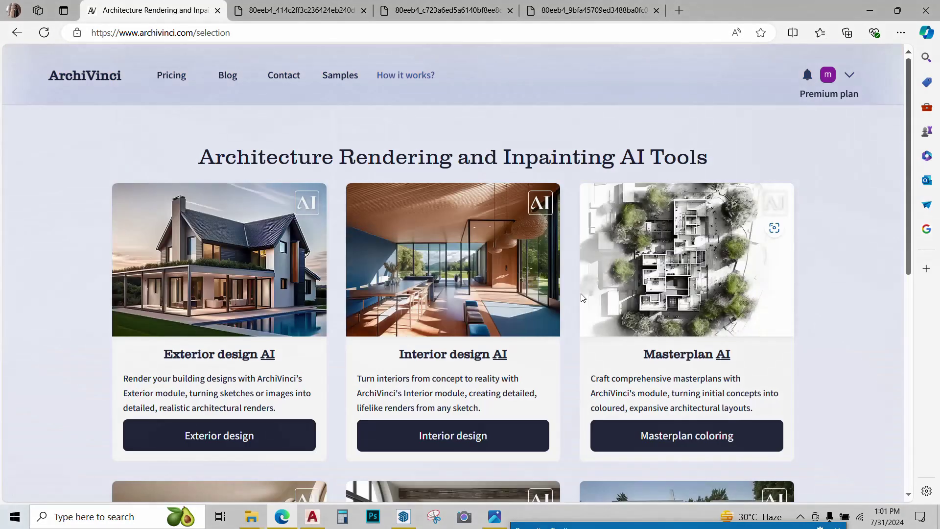
click(695, 427)
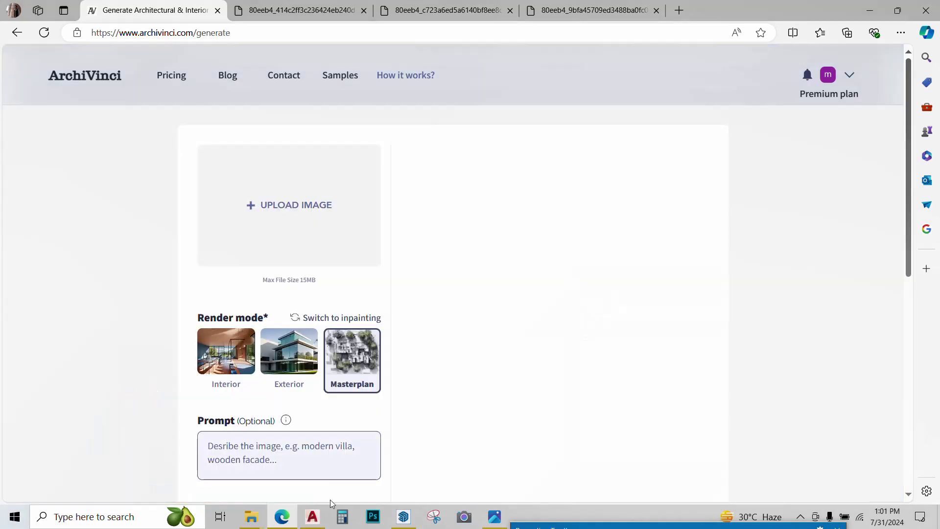
click(312, 516)
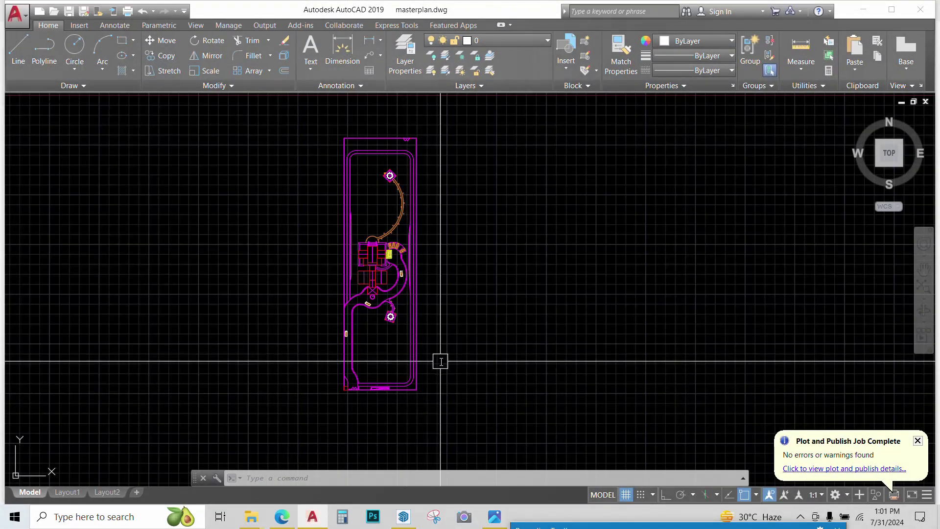
- Zoom in and back out on the masterplan layout in masterplan.dwg
scroll(441, 361, up, 3)
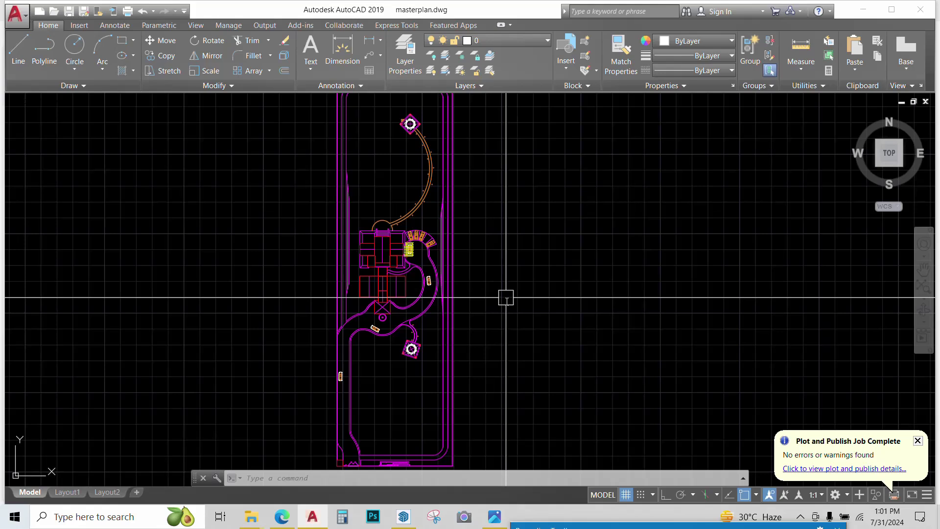
scroll(505, 310, down, 2)
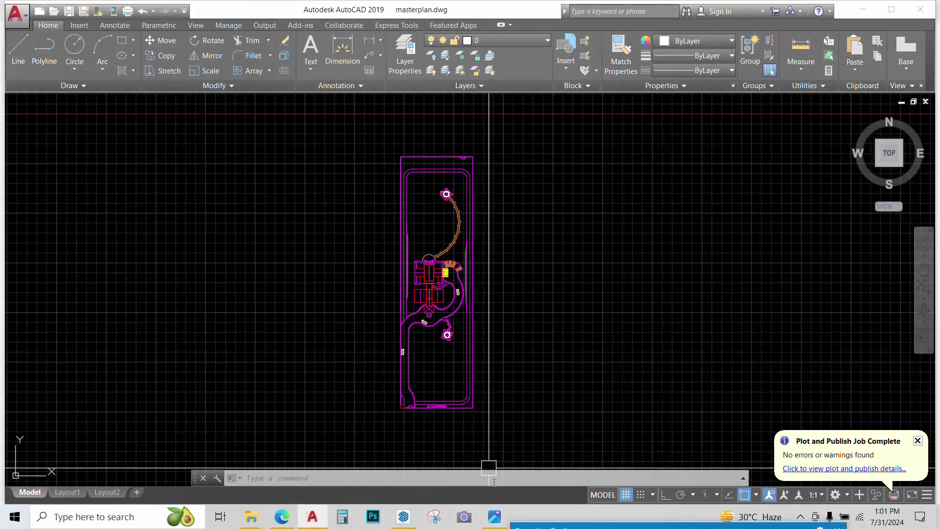
- Open masterplan.jpg from its folder in Windows Photos
mouse_move(251, 515)
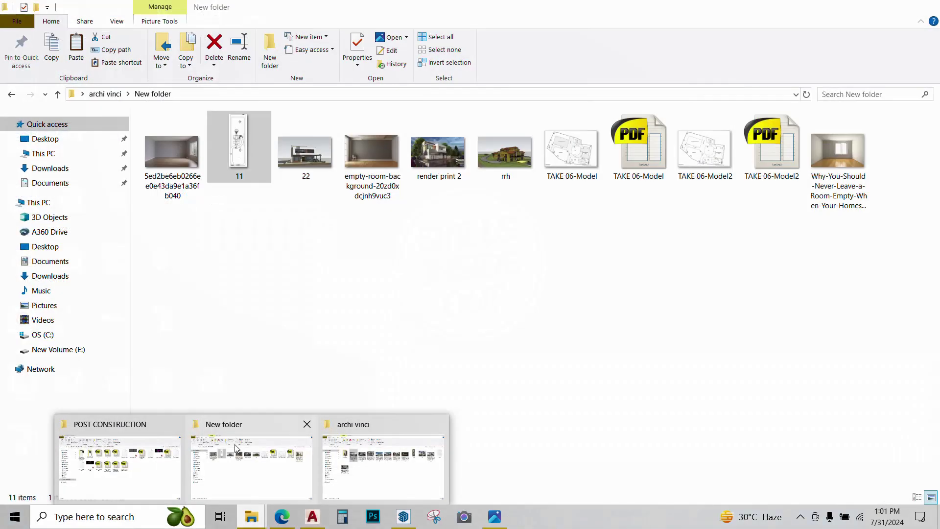
click(235, 448)
double_click(238, 142)
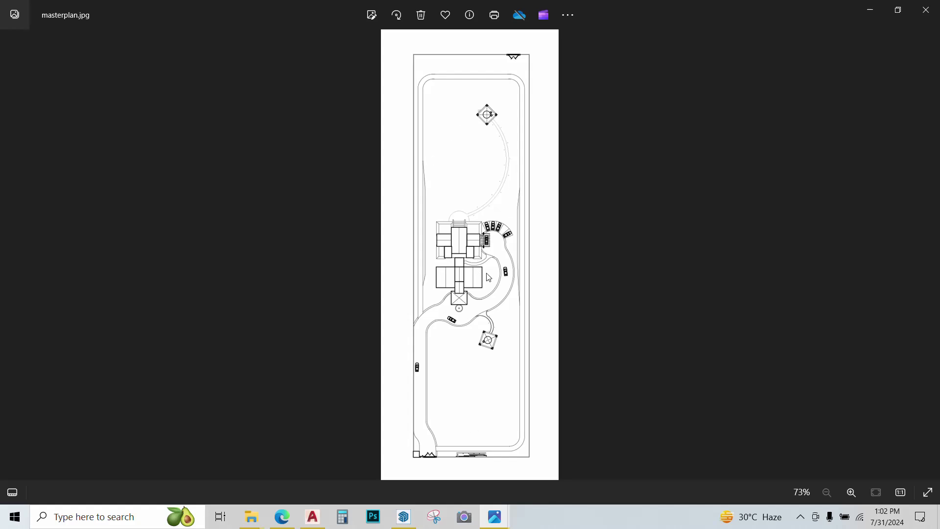
- Upload masterplan.jpg as the input image in the ArchiVinci generator
click(283, 516)
click(304, 214)
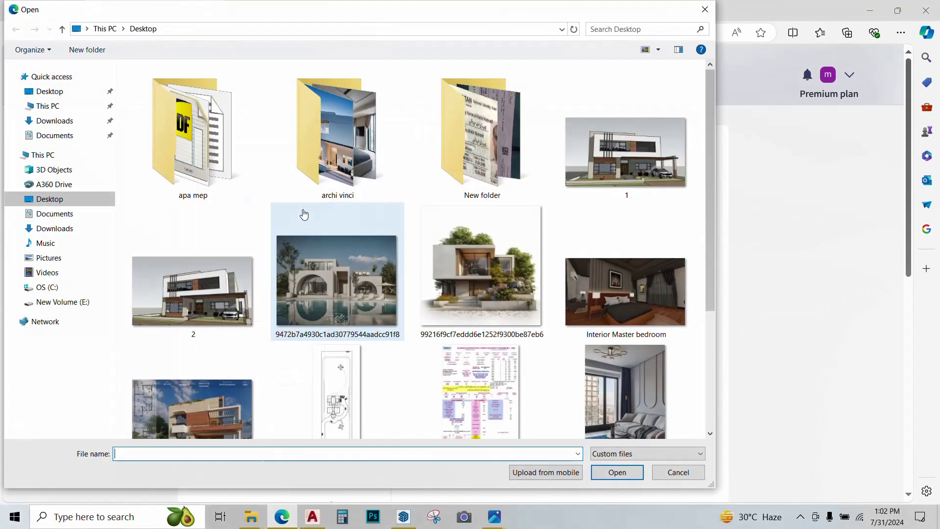
scroll(304, 214, down, 1)
click(337, 372)
click(617, 472)
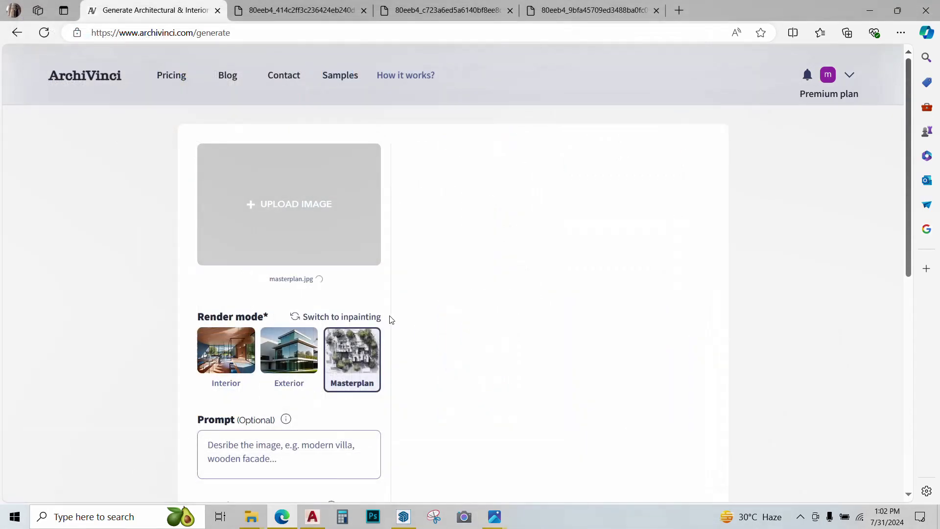
- Paste the prompt describing landscaping, a car pathway, trees and cars, then generate
scroll(391, 320, down, 2)
scroll(392, 319, down, 1)
click(285, 269)
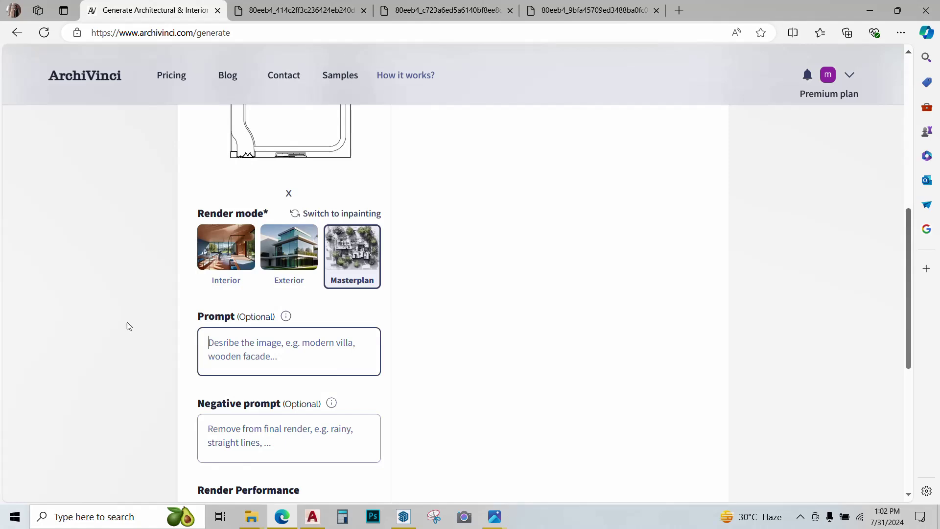
text(masterplan of house with landscaping and car pathway around it. add Trees and cars)
scroll(128, 326, down, 2)
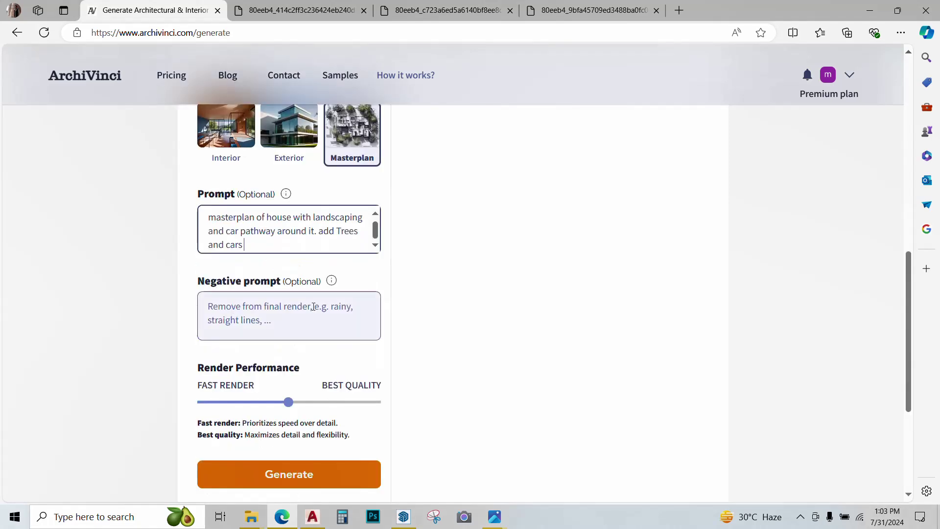
scroll(313, 306, down, 2)
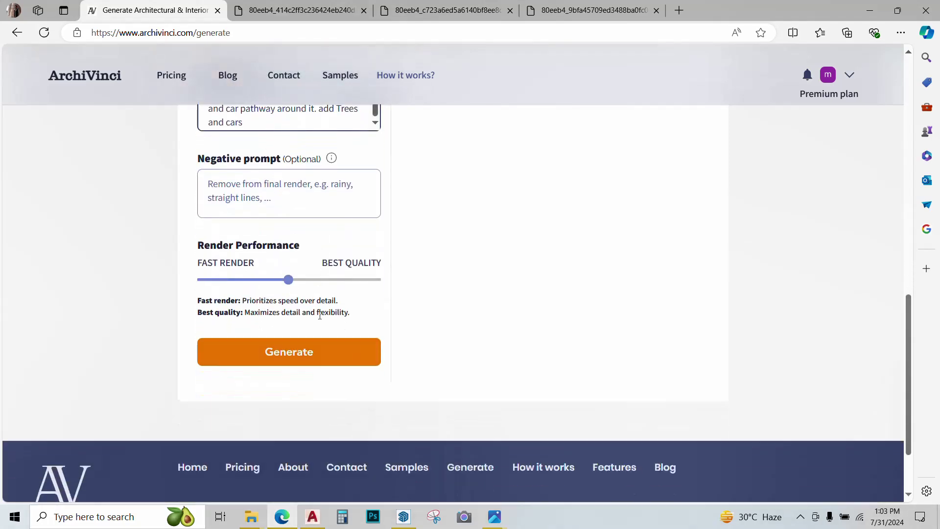
click(310, 363)
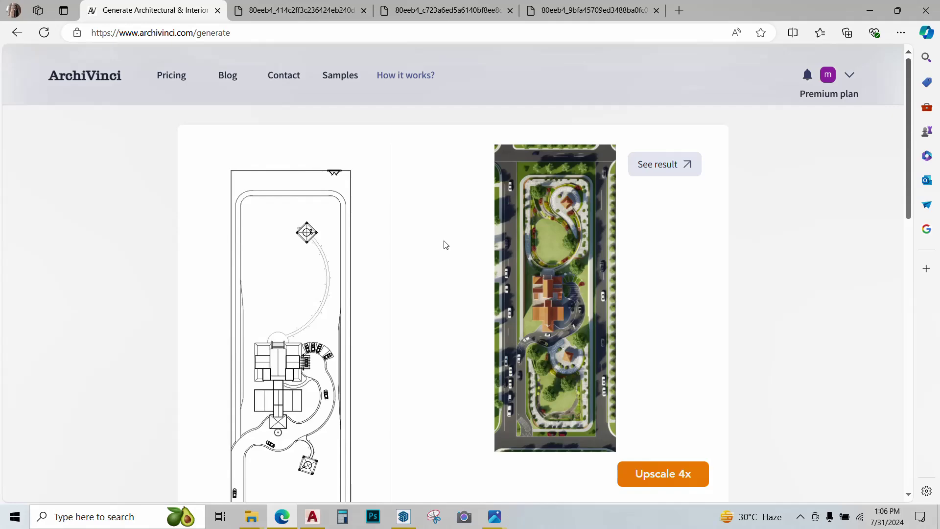
- Open the colored masterplan render full-size and save it with Save image as
click(664, 164)
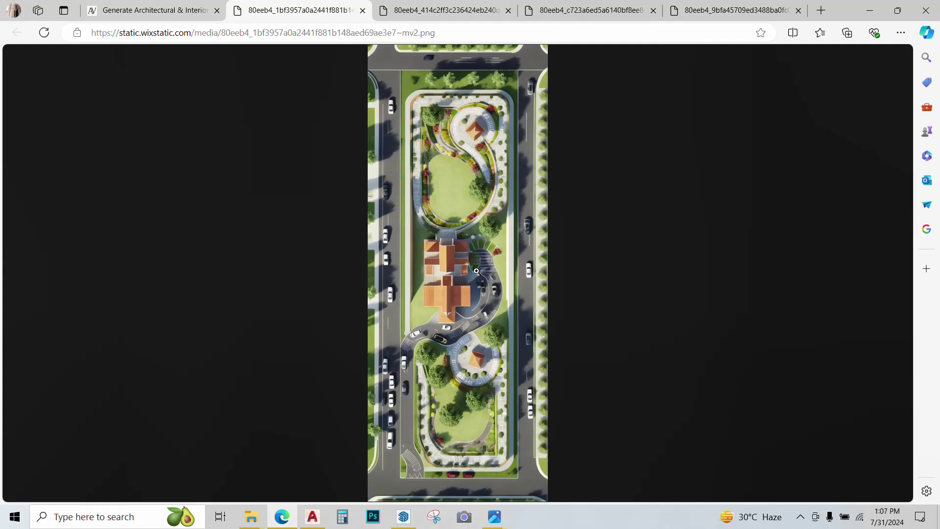
right_click(490, 228)
click(519, 255)
- Return to the ArchiVinci home page and browse the Furnish room, Modify room and Modify archi tools
click(146, 10)
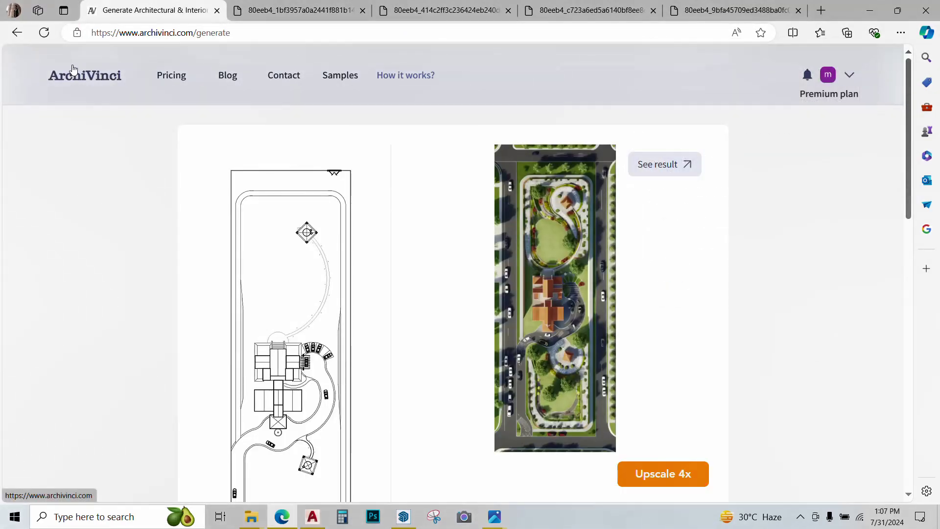
scroll(355, 203, down, 15)
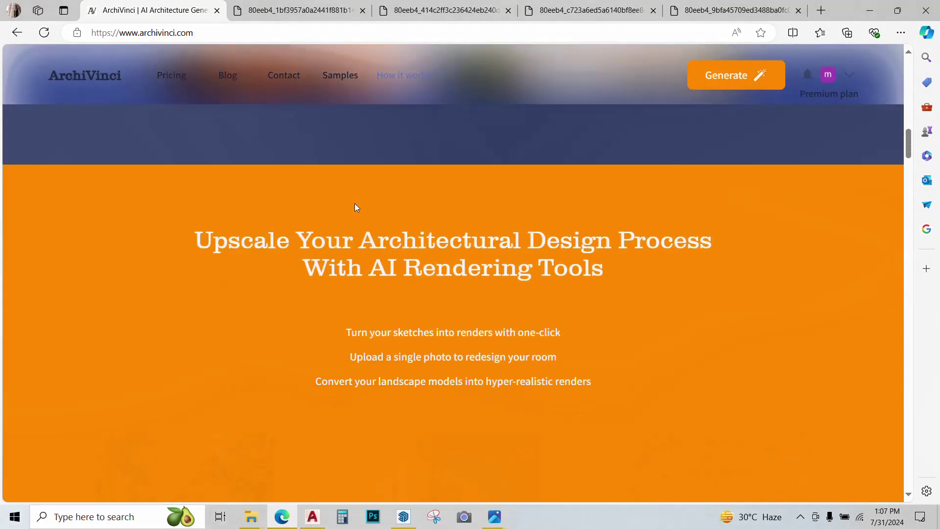
scroll(355, 203, down, 10)
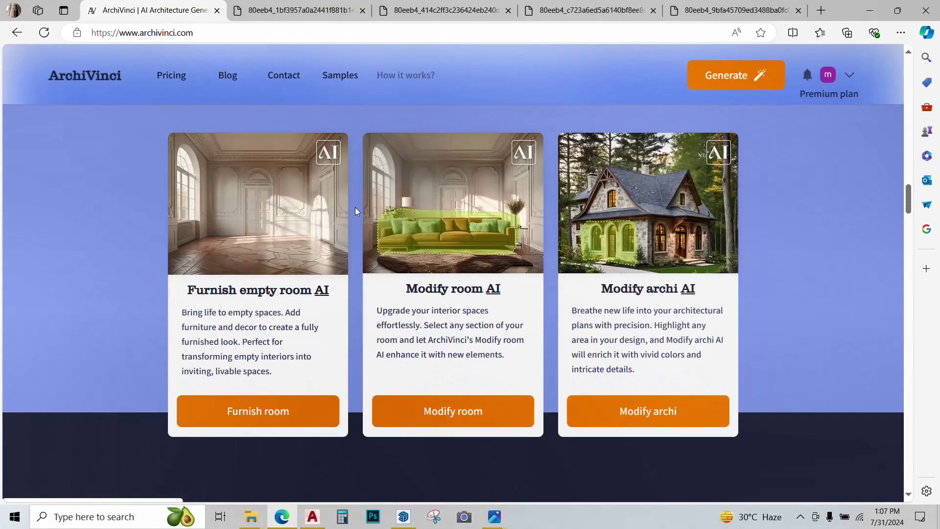